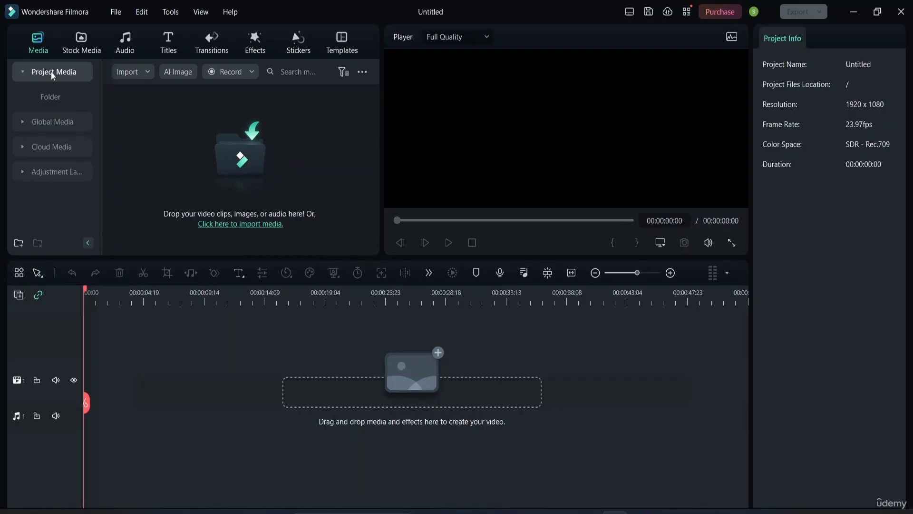
Step: Add the downloaded wave clip from the stock media downloads onto the timeline's video track
left_click(80, 42)
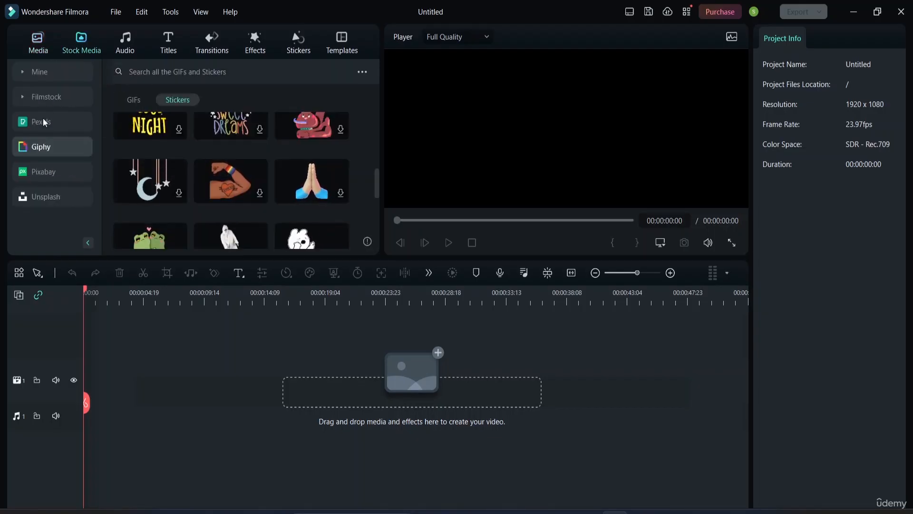
left_click(48, 72)
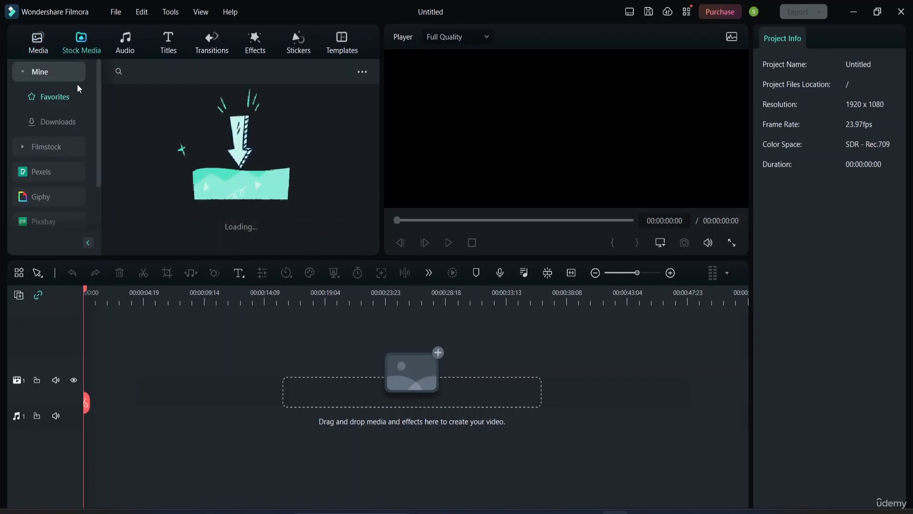
left_click(62, 122)
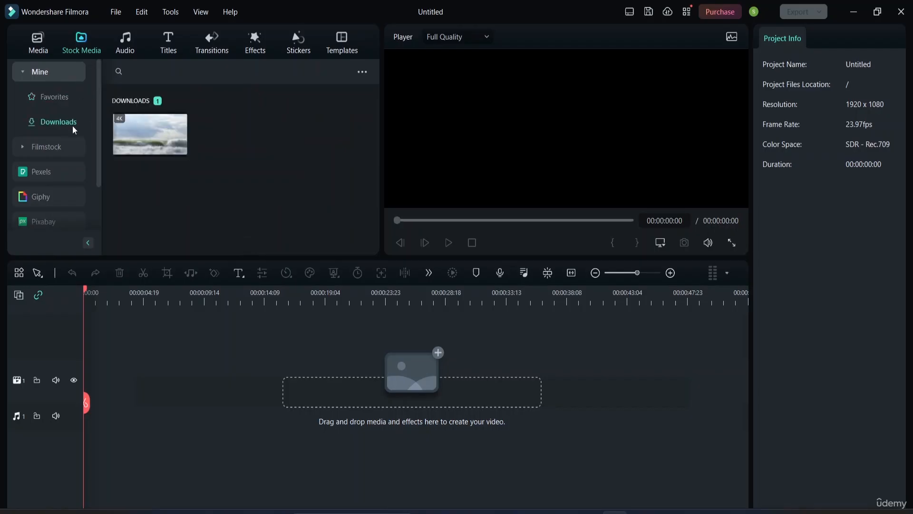
left_click_drag(150, 130, 85, 367)
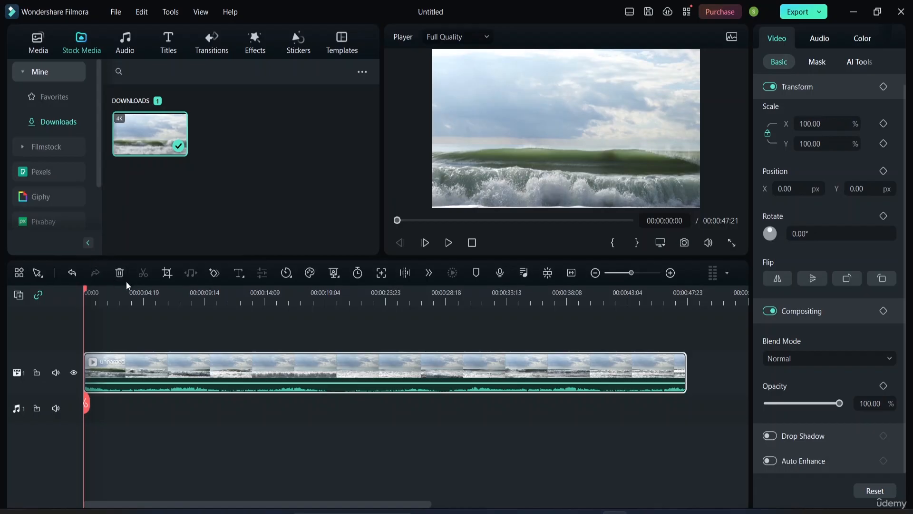
Step: Split the wave clip at the playhead positioned at about 00:00:07:20
left_click_drag(85, 289, 65, 332)
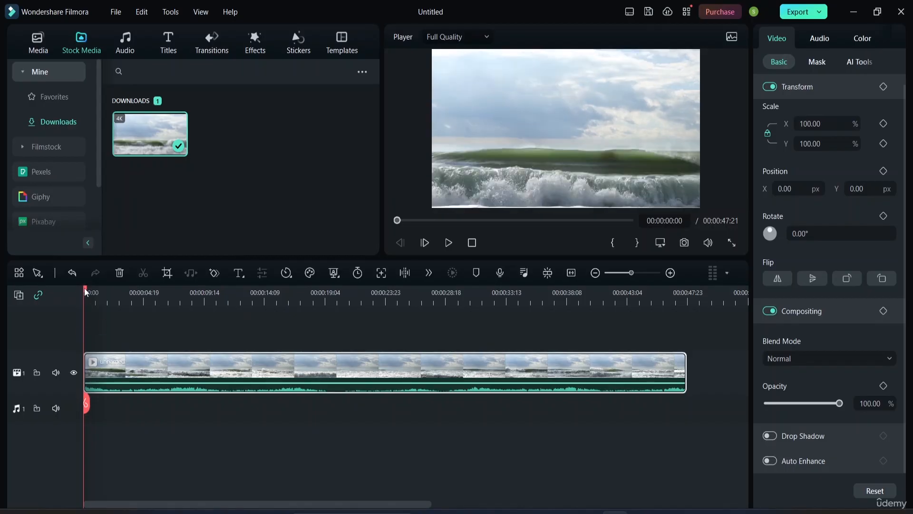
left_click_drag(84, 287, 182, 295)
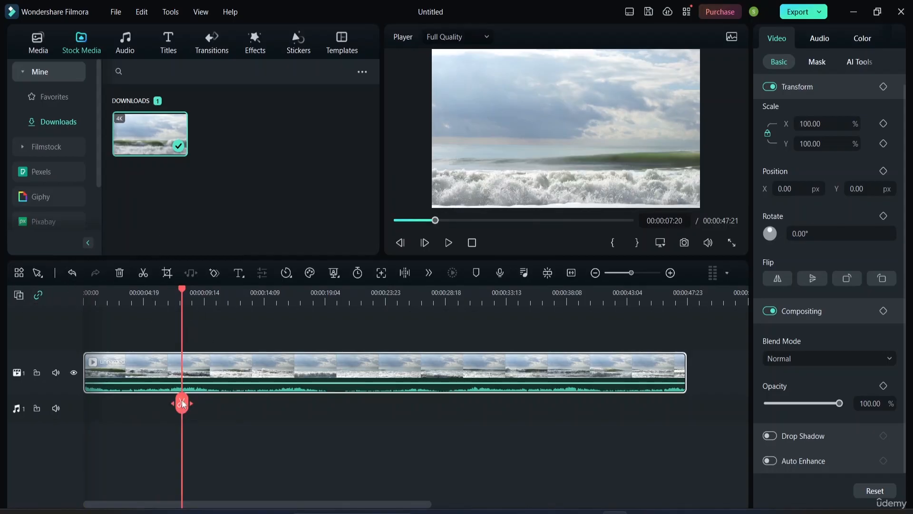
left_click(182, 403)
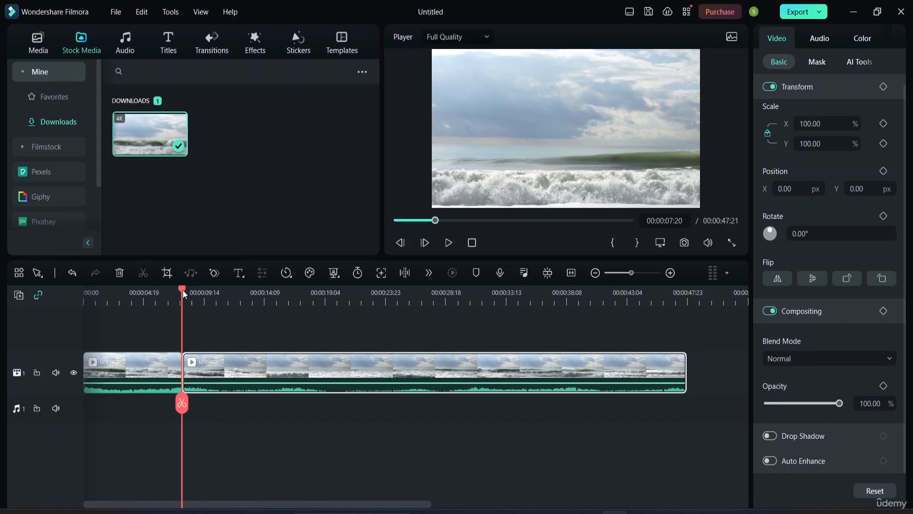
Step: Split the clip again at the playhead at about 00:00:17:17
left_click_drag(184, 294, 306, 329)
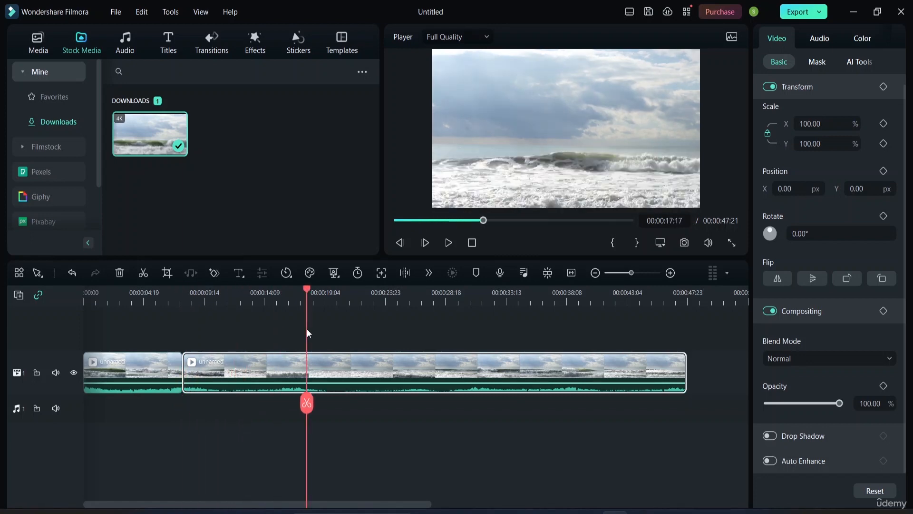
left_click(305, 405)
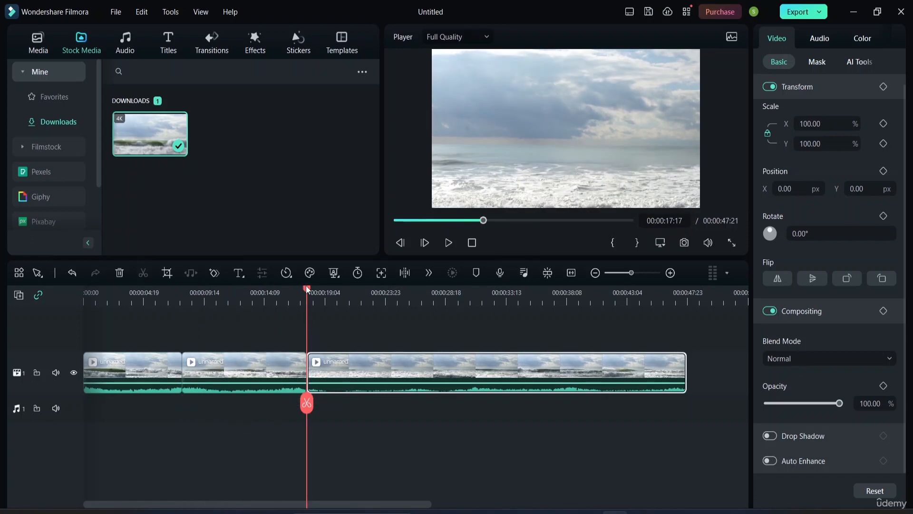
Step: Split the clip a third time at the playhead at about 00:00:30:20
left_click_drag(309, 407, 472, 440)
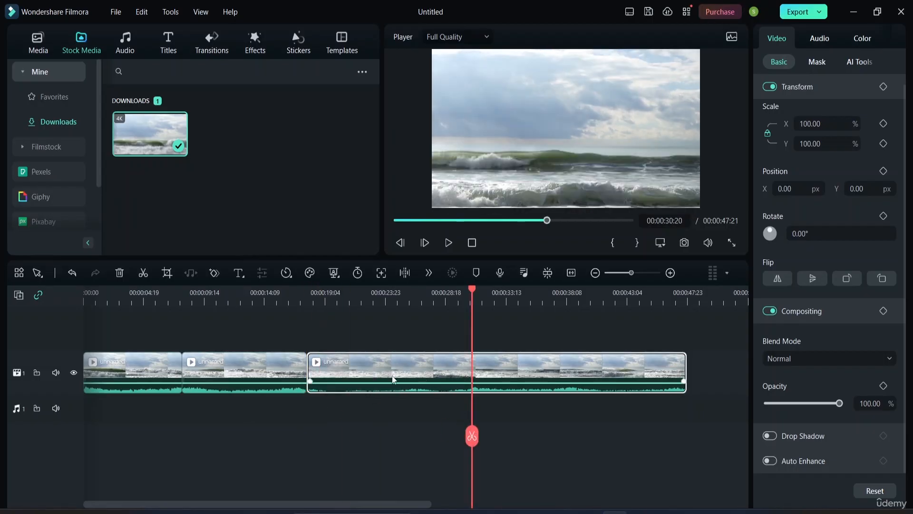
left_click_drag(393, 379, 393, 442)
left_click(472, 435)
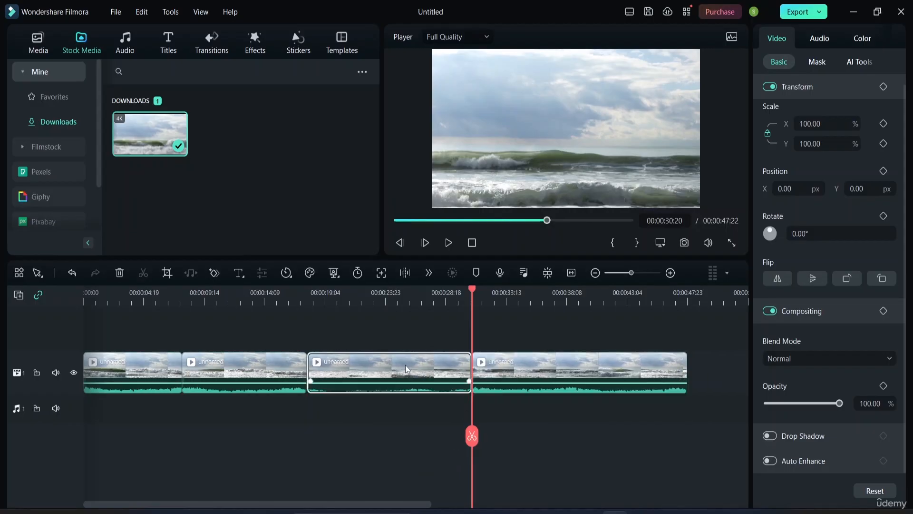
Step: Move the third and fourth clip segments onto a new second video track at the start of the timeline
left_click_drag(405, 366, 107, 254)
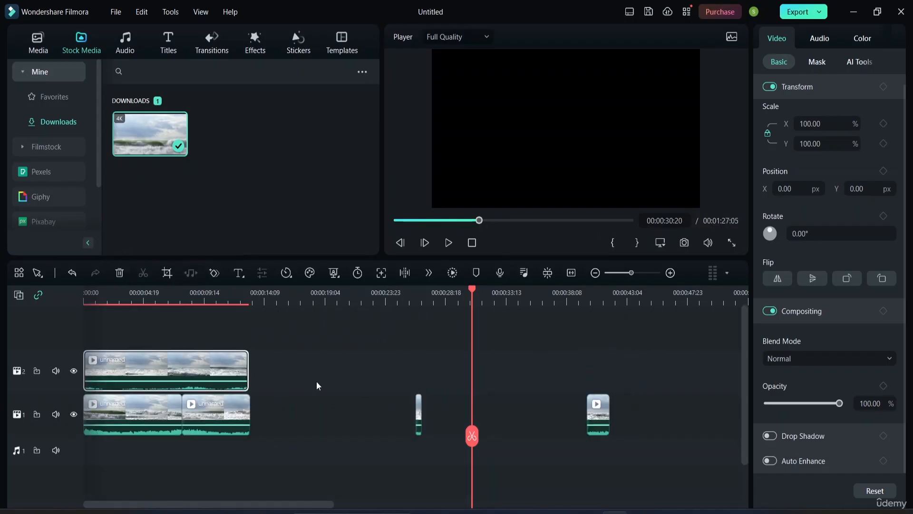
left_click_drag(419, 420, 252, 410)
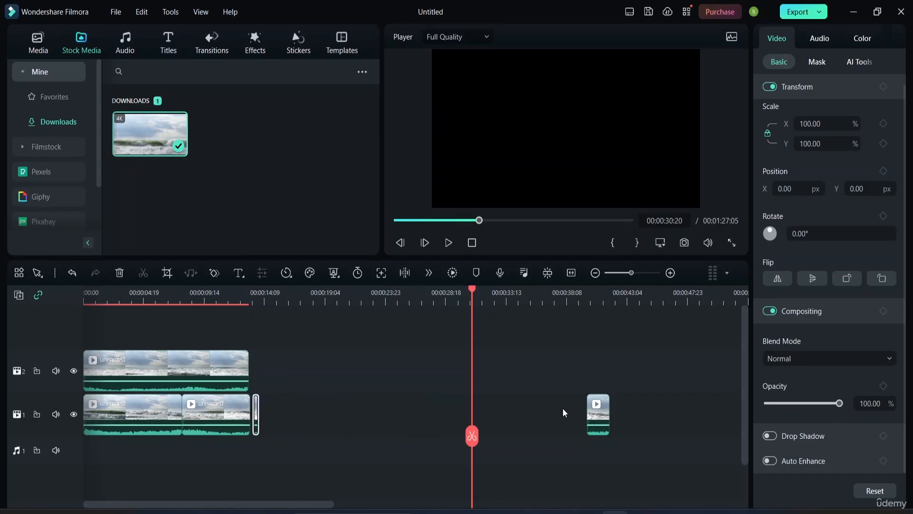
left_click_drag(605, 412, 256, 382)
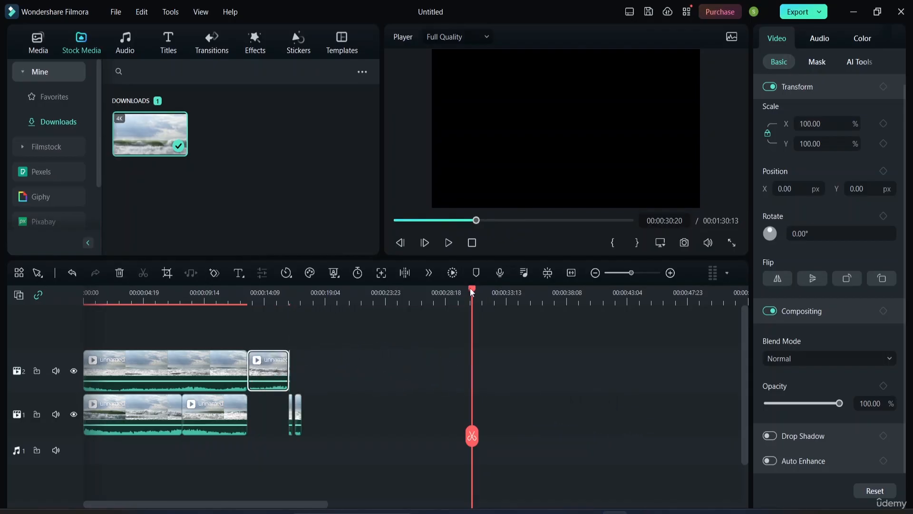
Step: Shift the upper track's clip in the preview to X 868.09 px and play back the side-by-side result
left_click_drag(471, 291, 31, 232)
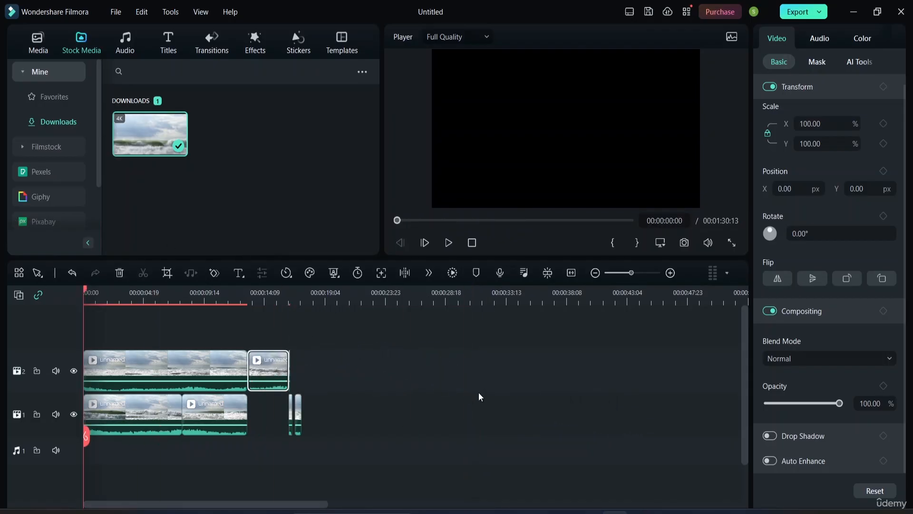
key("space")
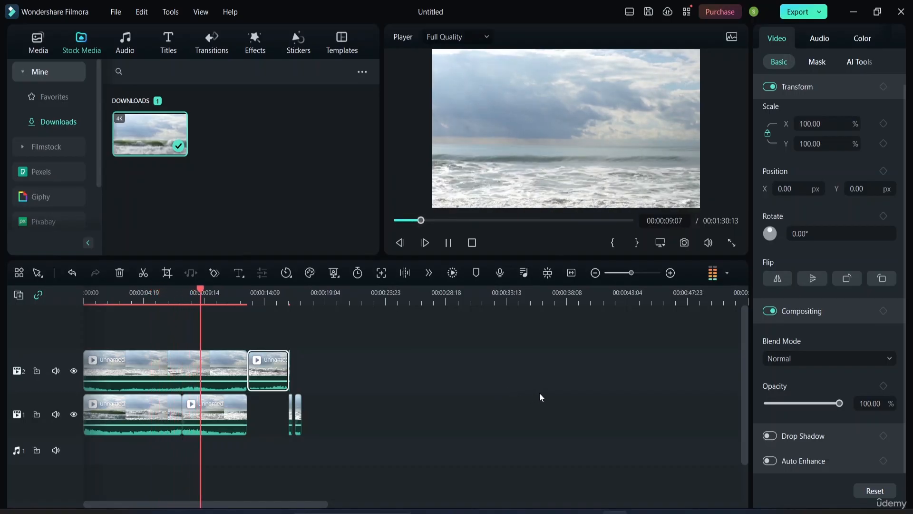
left_click(571, 143)
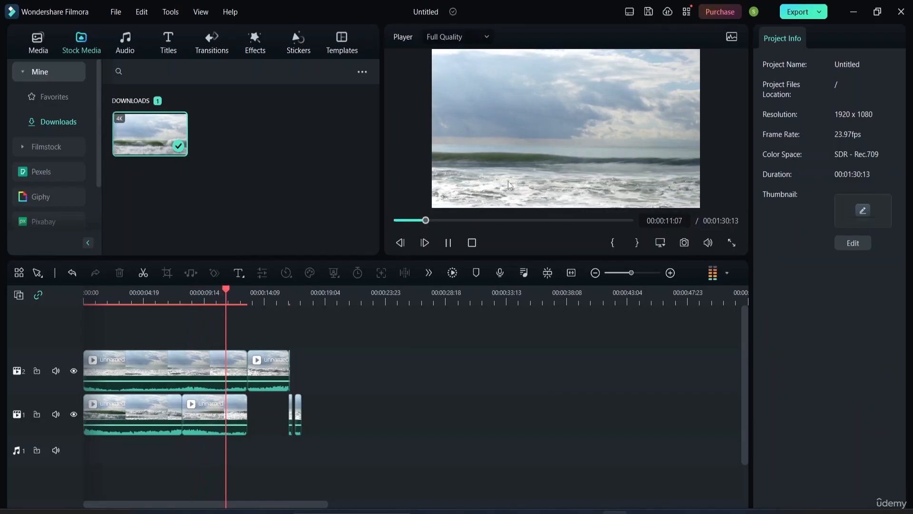
key("space")
left_click(558, 135)
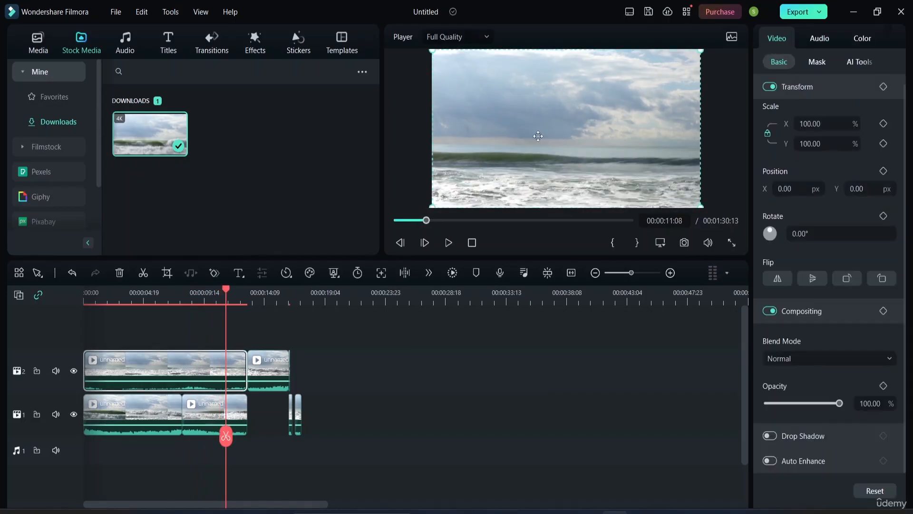
left_click_drag(459, 127, 621, 98)
key("space")
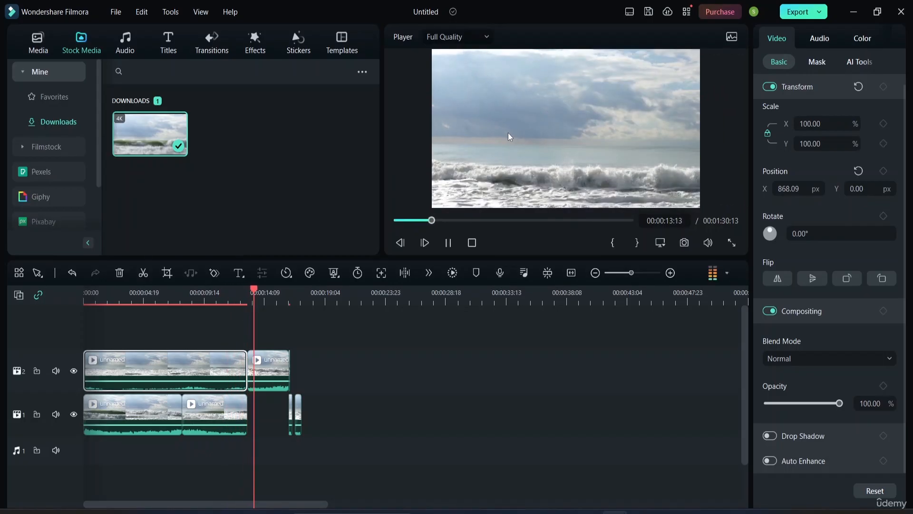
left_click(288, 291)
left_click_drag(287, 290, 149, 278)
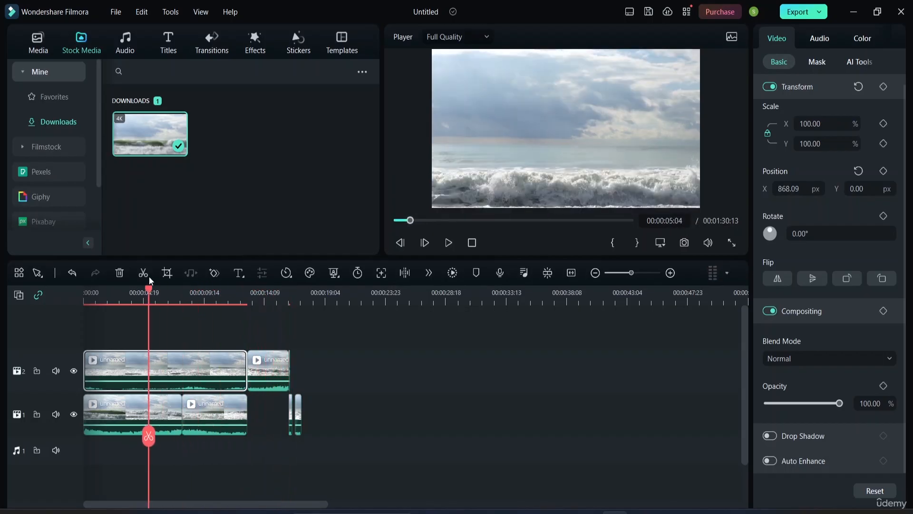
key("space")
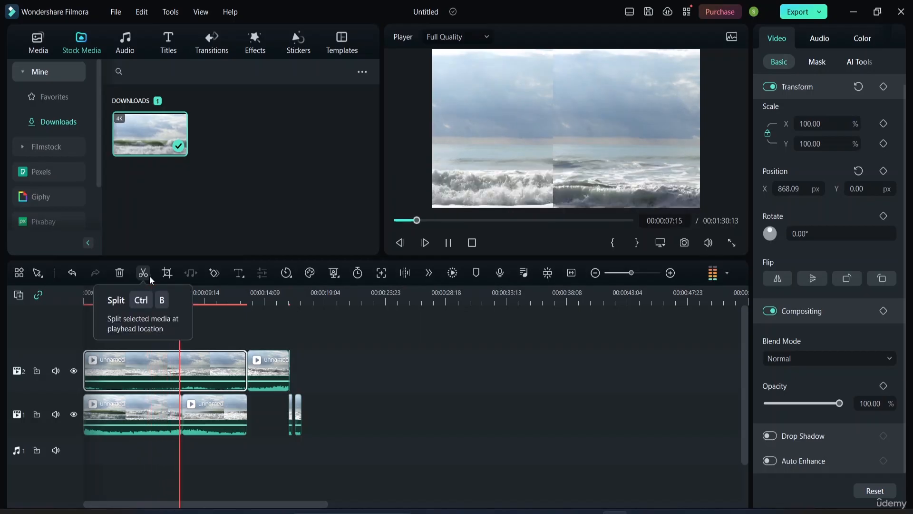
key("space")
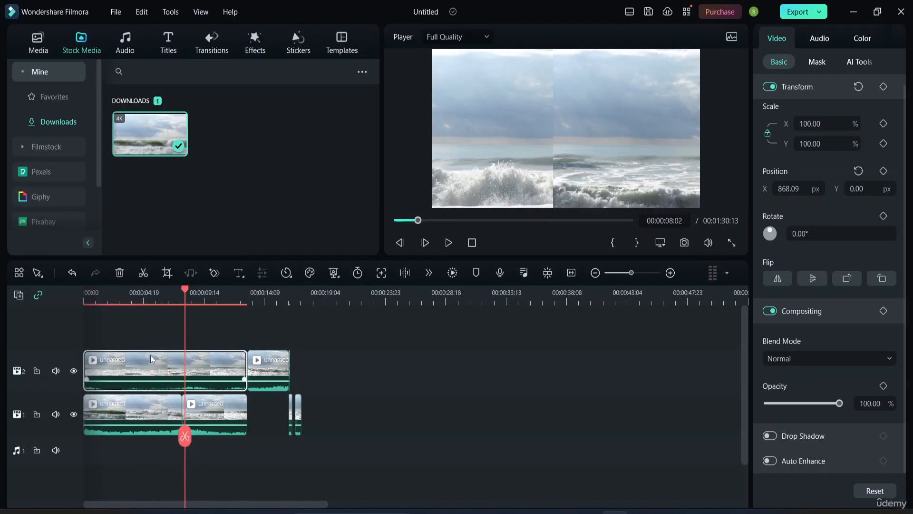
Step: Undo all track moves and splits until the timeline holds one uncut clip again
key("ctrl+z")
key("ctrl+z")
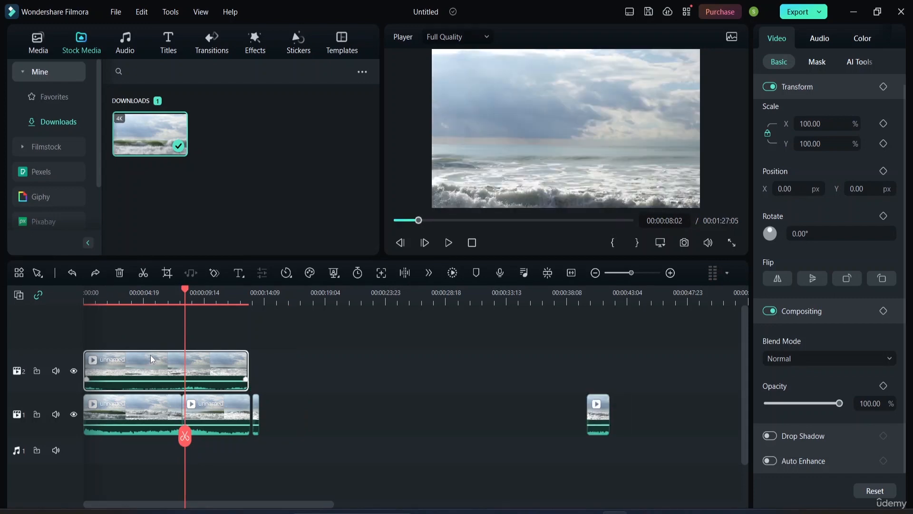
key("ctrl+z")
key("ctrl+z")
key("ctrl+z")
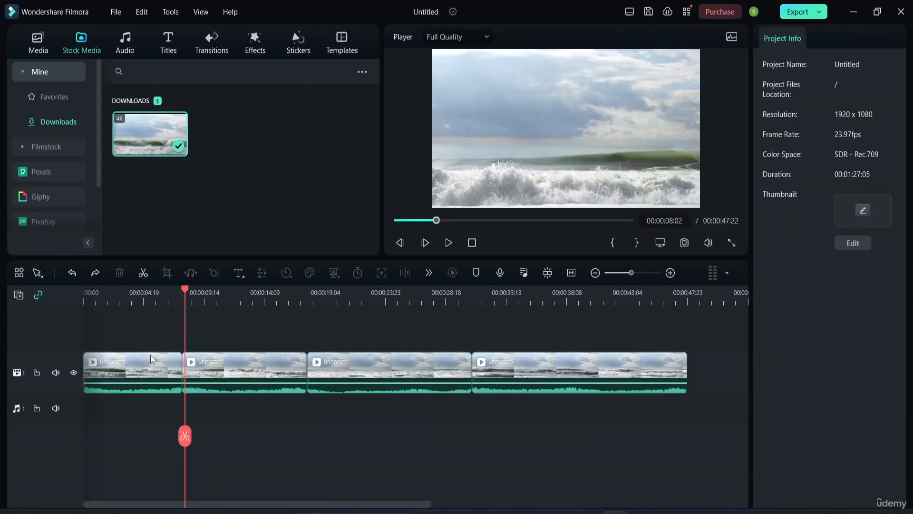
key("ctrl+z")
key("ctrl+z")
key("ctrl+z")
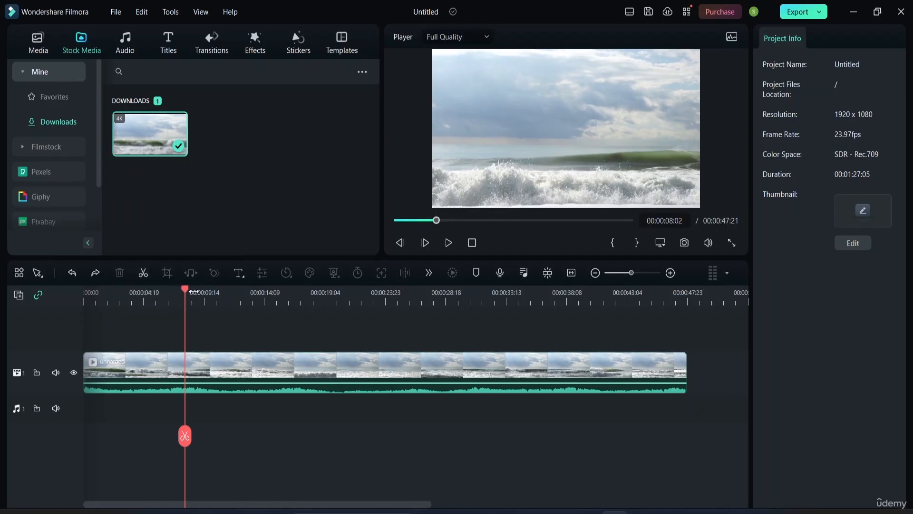
Step: Return the playhead to the start and switch the timeline tool to Quick Split Mode
left_click_drag(188, 291, 79, 292)
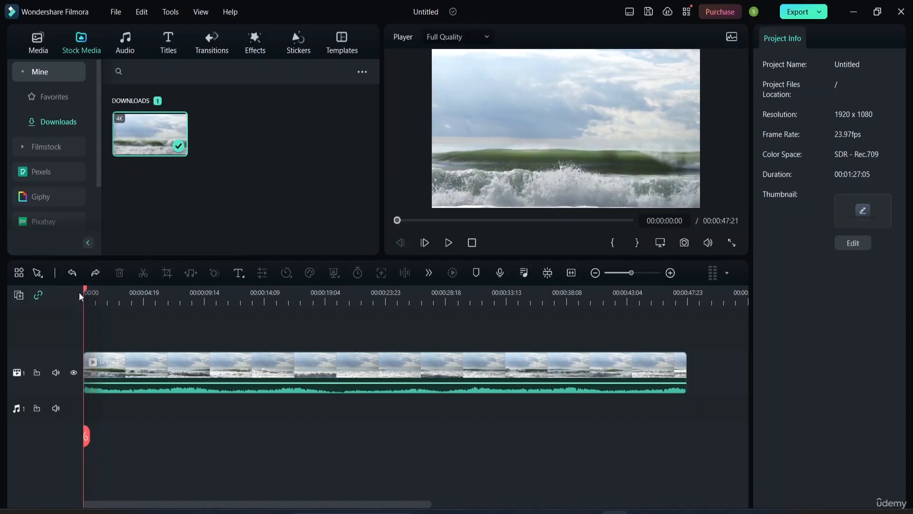
left_click(43, 275)
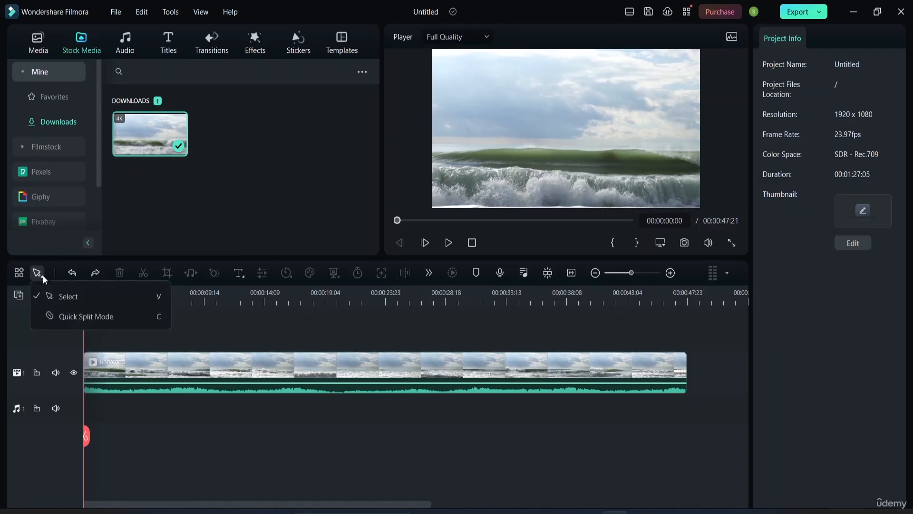
left_click(79, 316)
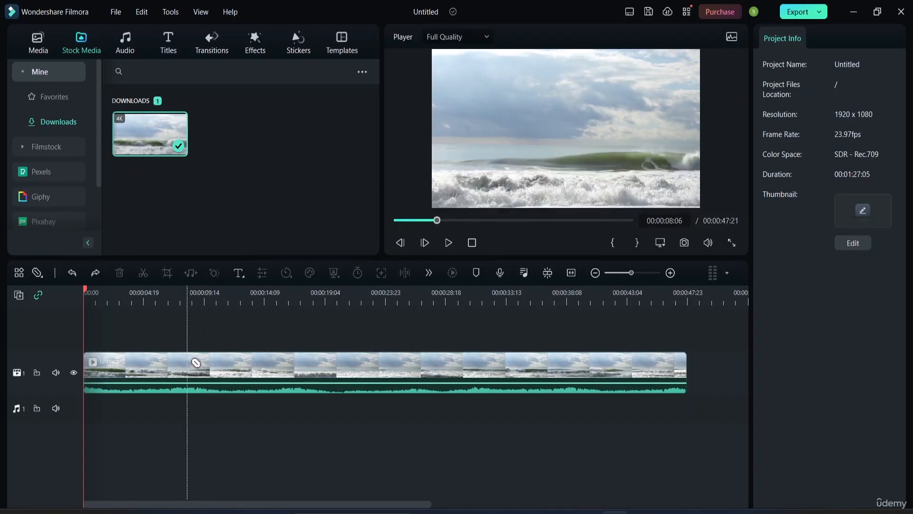
Step: Cut the clip at six points along the timeline with the quick split tool
left_click(175, 378)
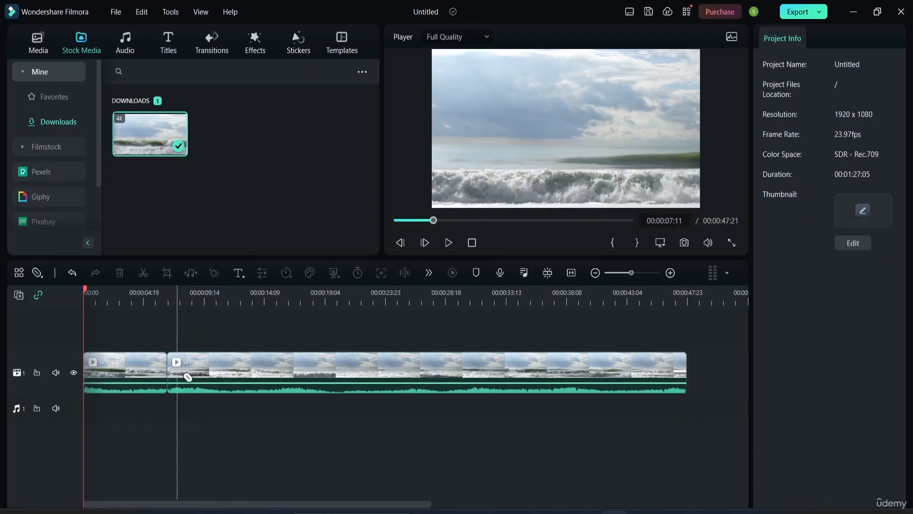
left_click(272, 389)
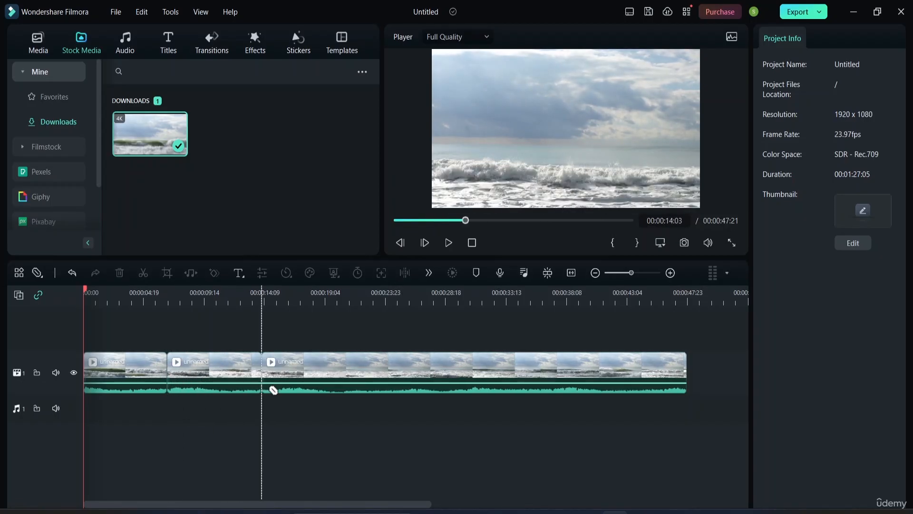
left_click(461, 382)
left_click(539, 381)
left_click(605, 381)
left_click(671, 380)
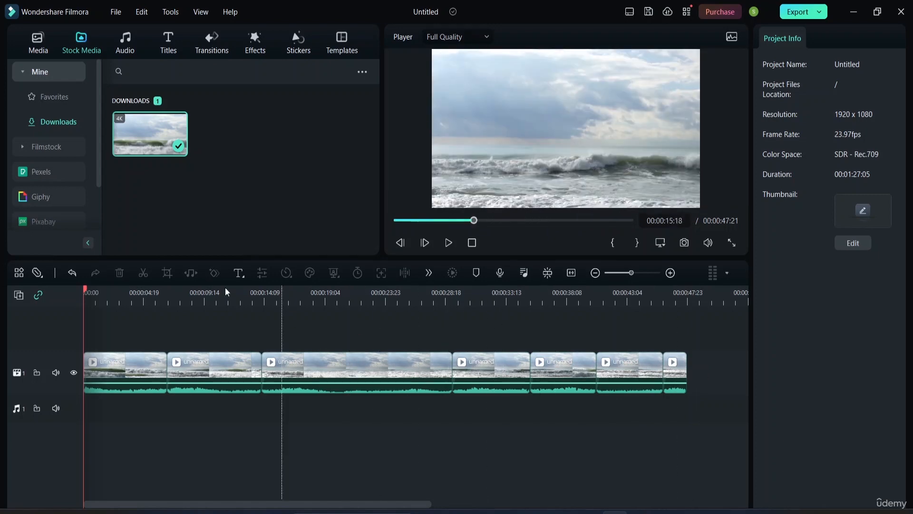
Step: Switch back to the Select tool and select the fifth clip segment
left_click(42, 274)
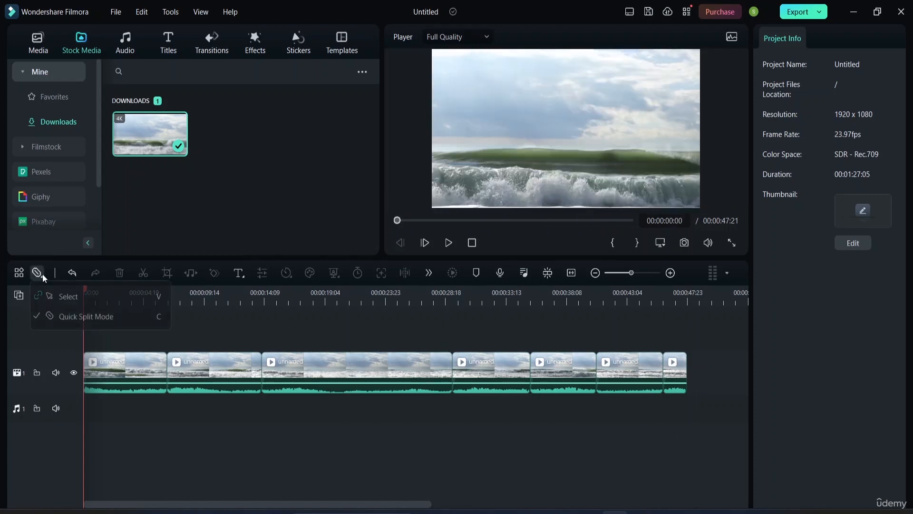
left_click(62, 291)
left_click(499, 379)
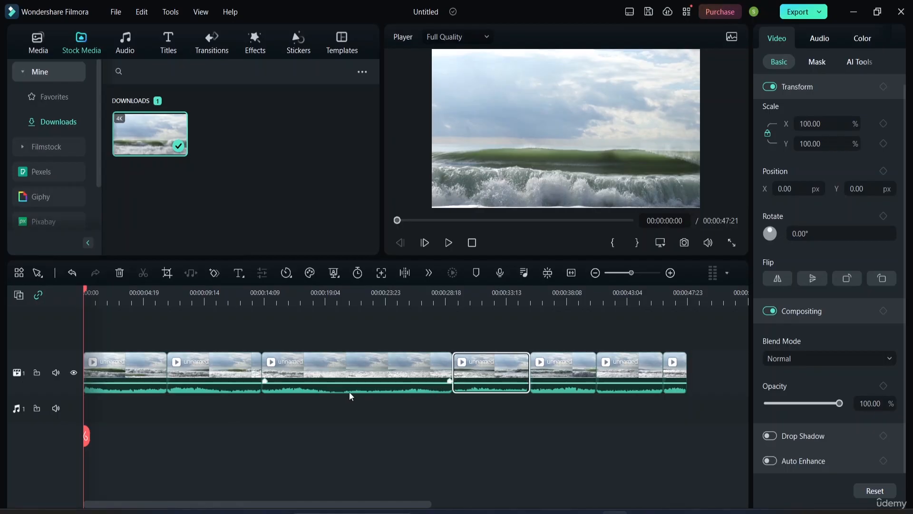
Step: Raise the audio volume of the second clip segment
left_click_drag(173, 383, 187, 368)
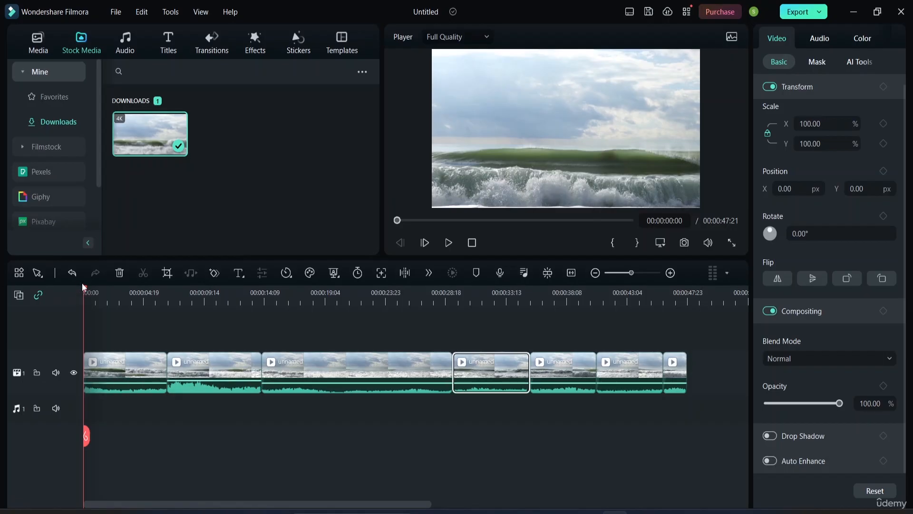
left_click_drag(85, 290, 136, 295)
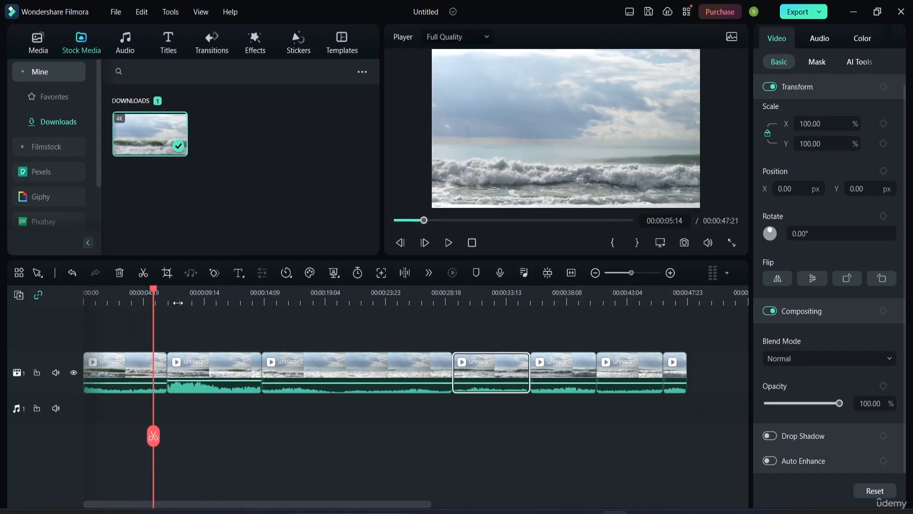
Step: Play back the beginning of the split clip to preview the cuts
key("space")
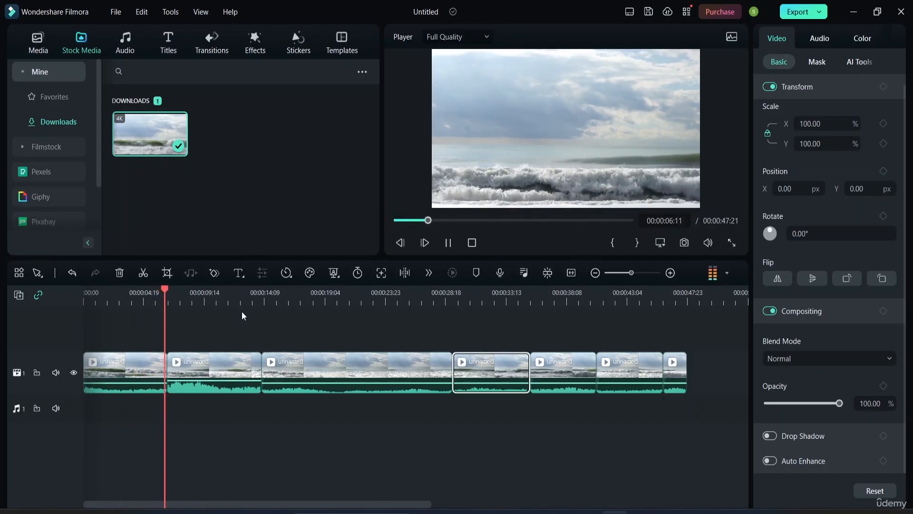
key("space")
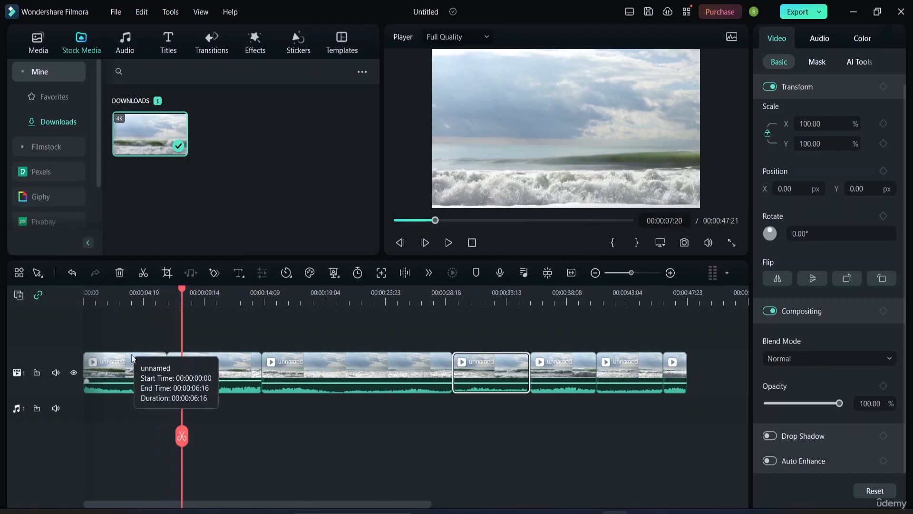
left_click_drag(182, 289, 141, 287)
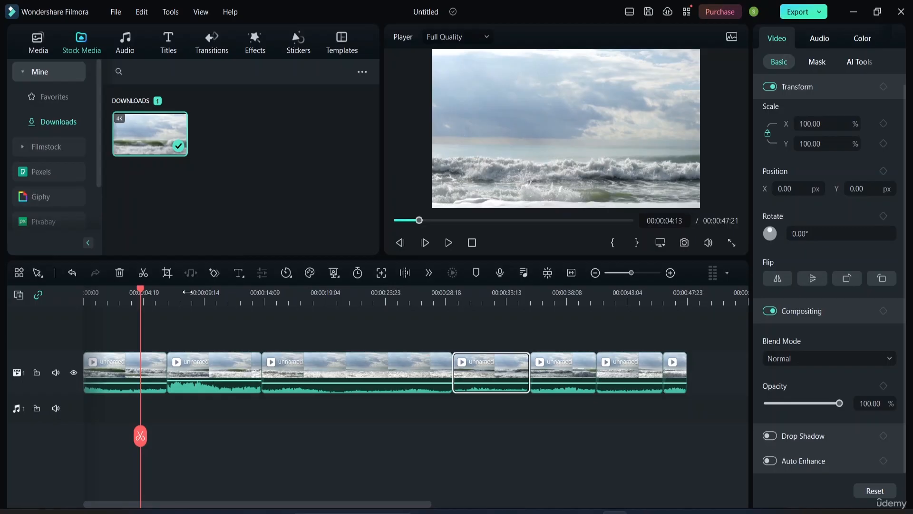
key("space")
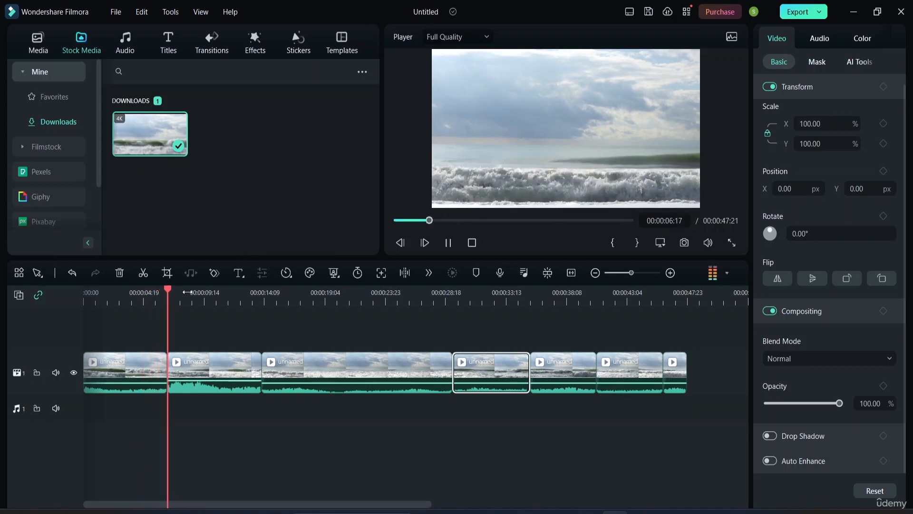
key("space")
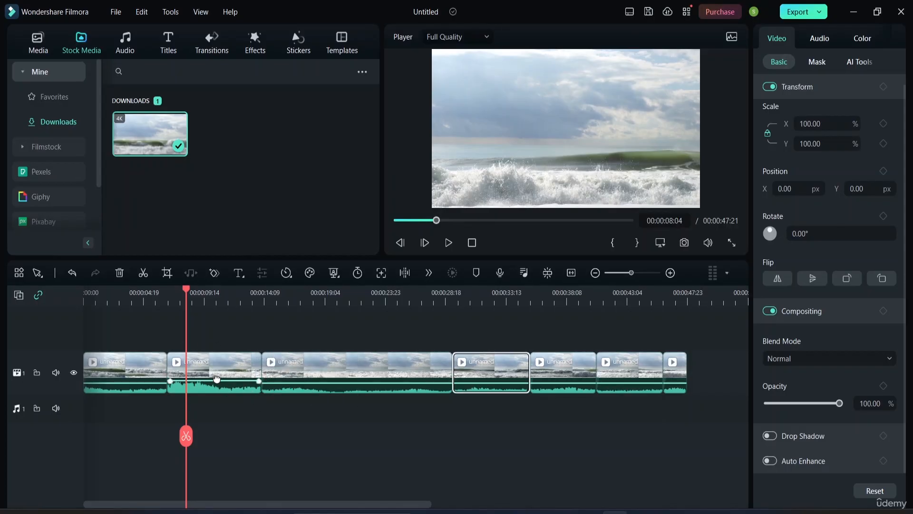
left_click(264, 436)
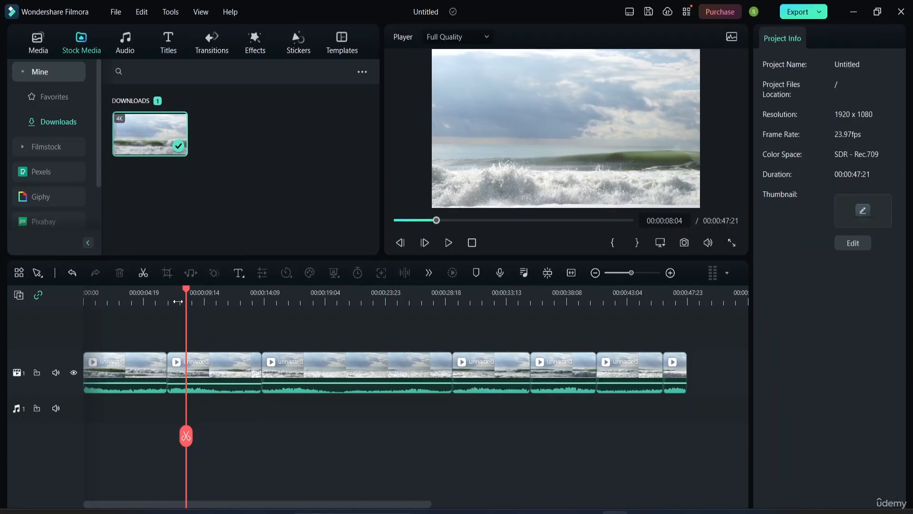
left_click_drag(185, 287, 126, 293)
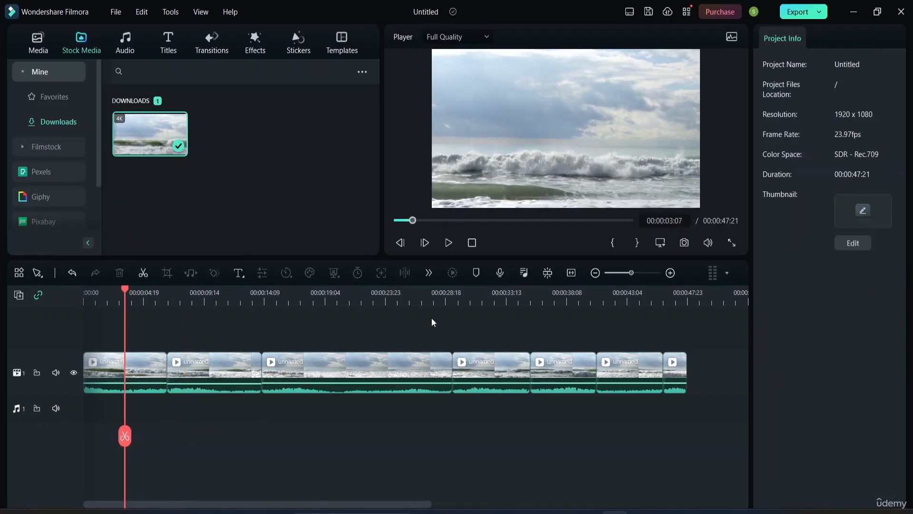
Step: Delete the last two clip segments from the end of the timeline
left_click(673, 378)
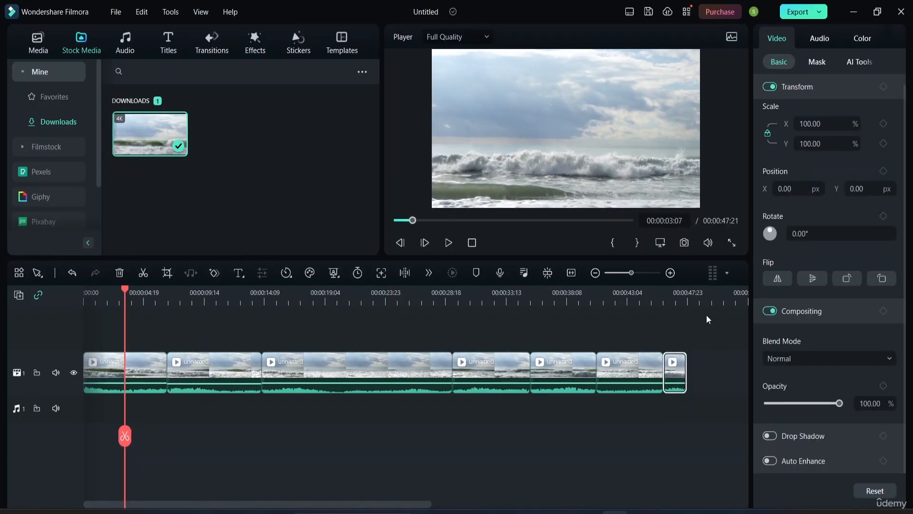
key("Delete")
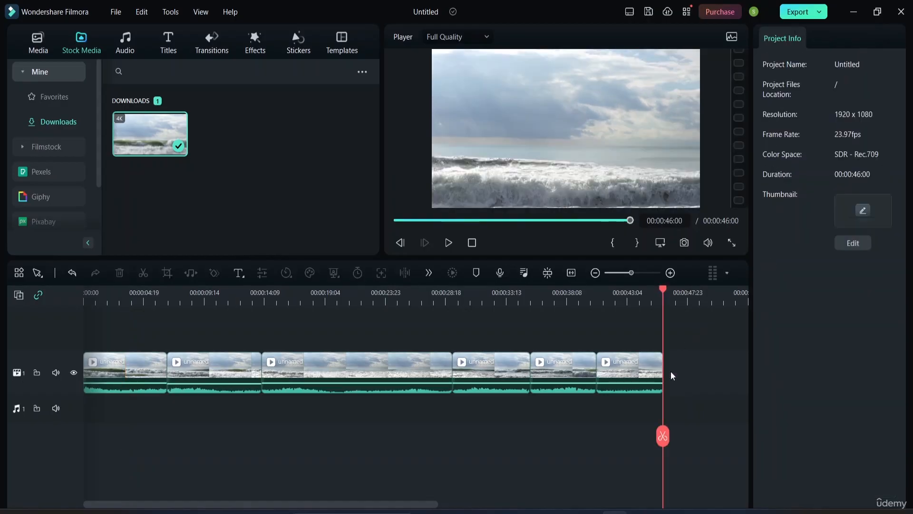
left_click(640, 361)
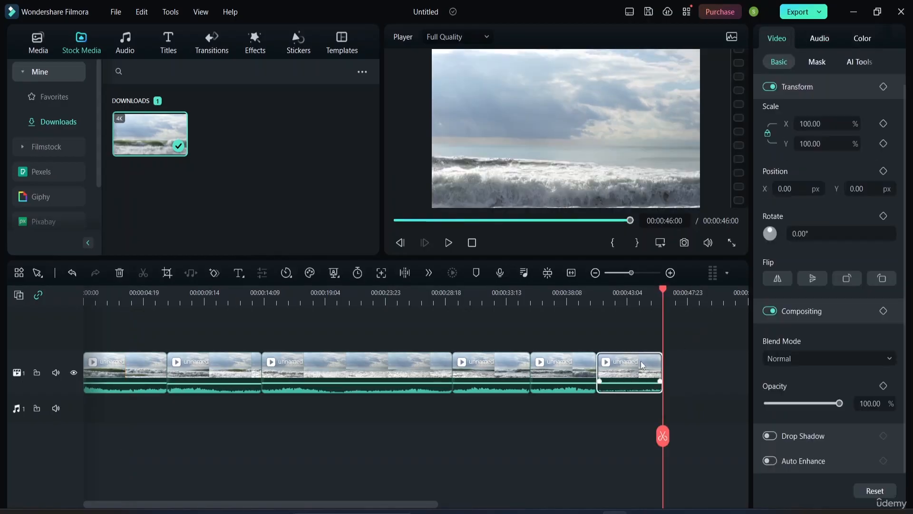
key("Delete")
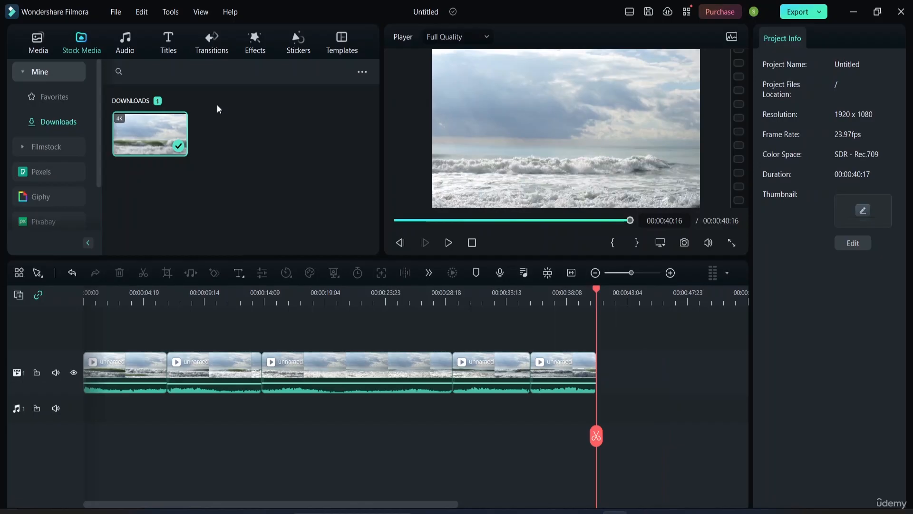
left_click(227, 363)
key("Delete")
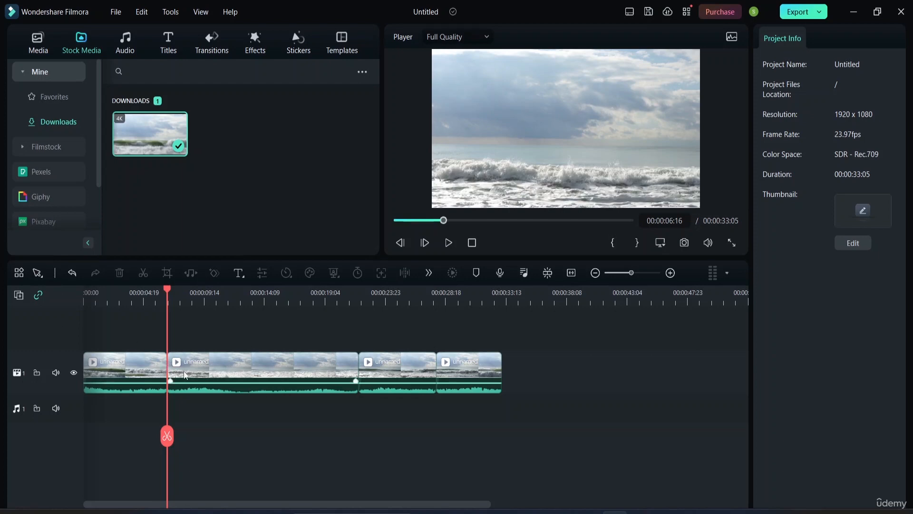
key("ctrl+z")
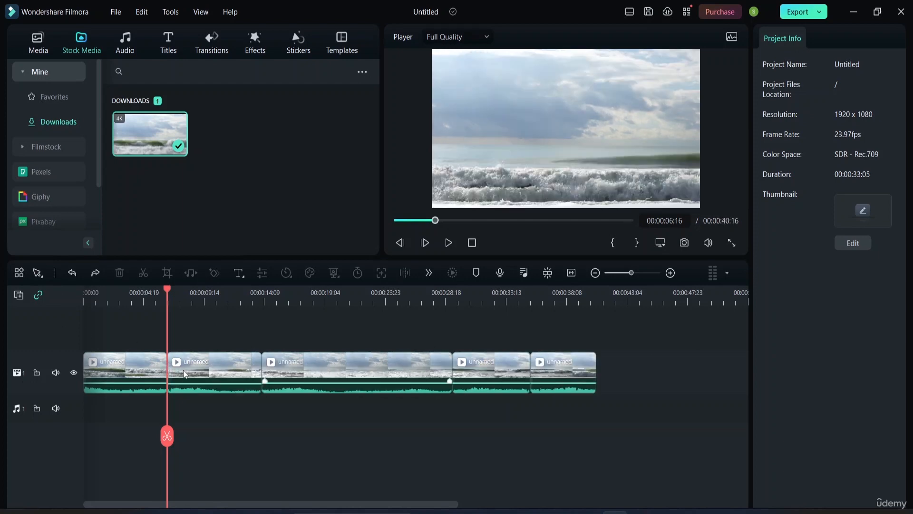
Step: Delete the second clip segment, then delete the third remaining segment so a gap is left in its place
left_click(184, 370)
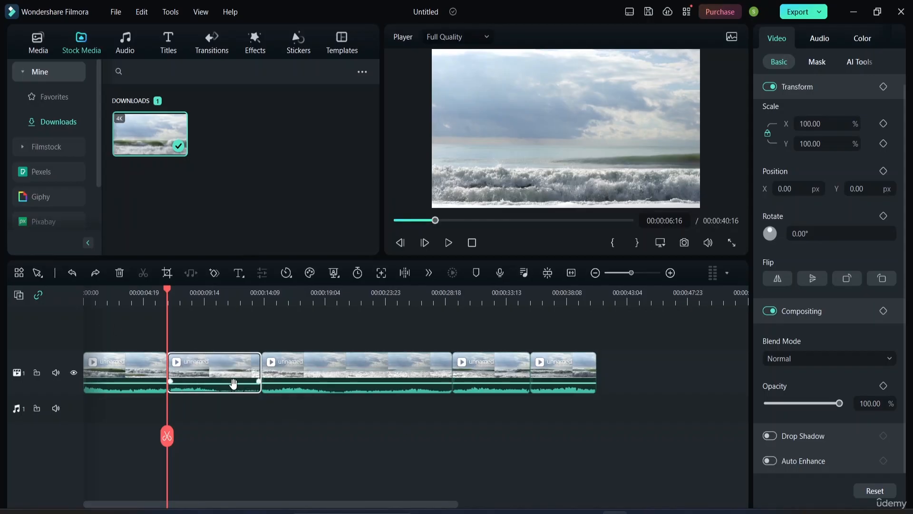
key("Delete")
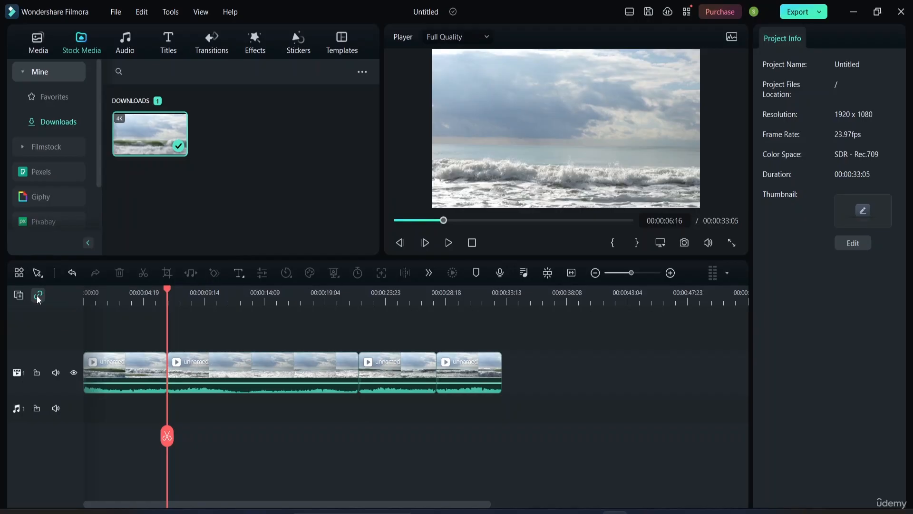
left_click(380, 377)
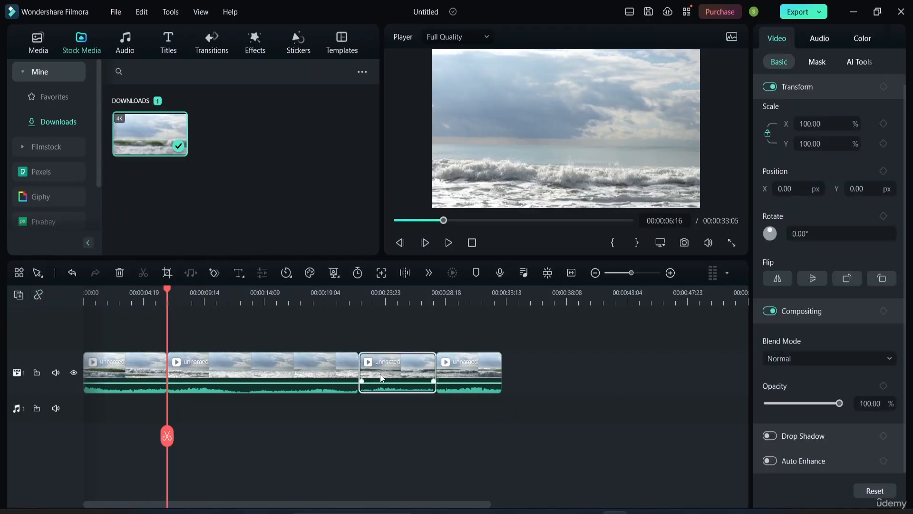
key("Delete")
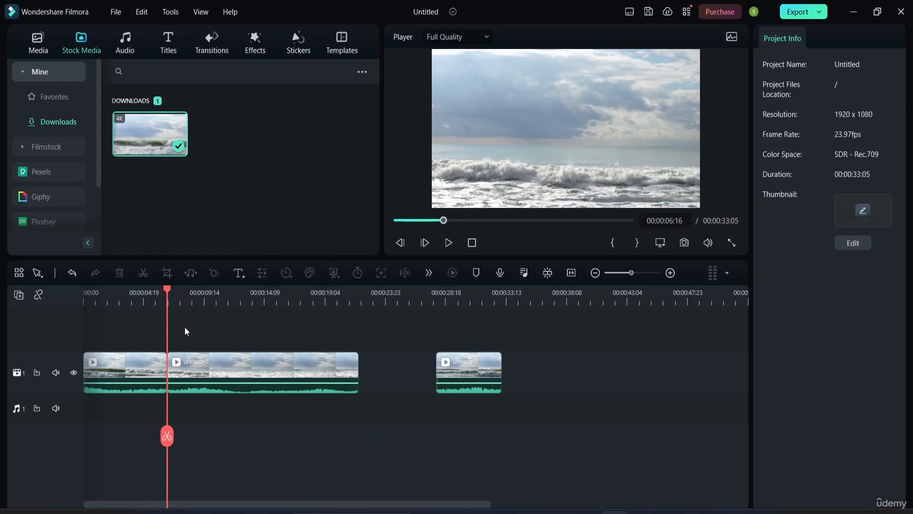
Step: Move the final segment left to close the gap after the long middle clip
key("space")
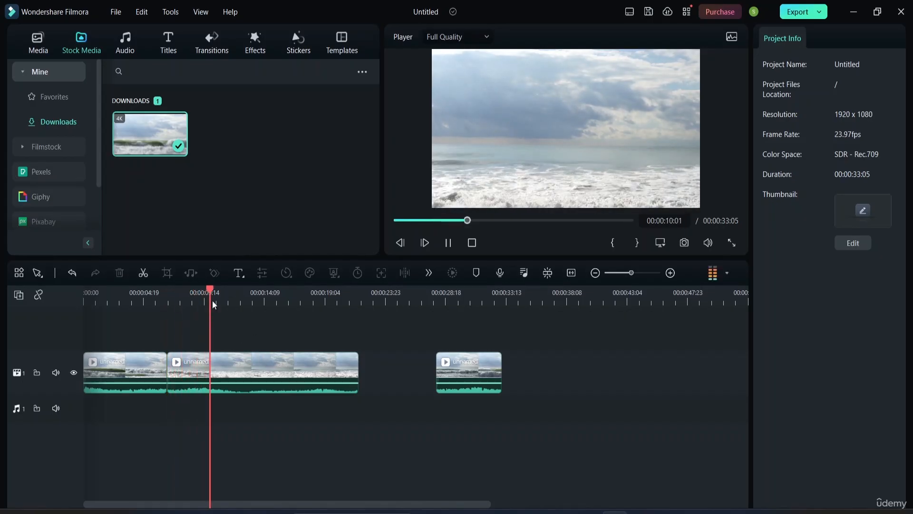
left_click_drag(215, 292, 319, 339)
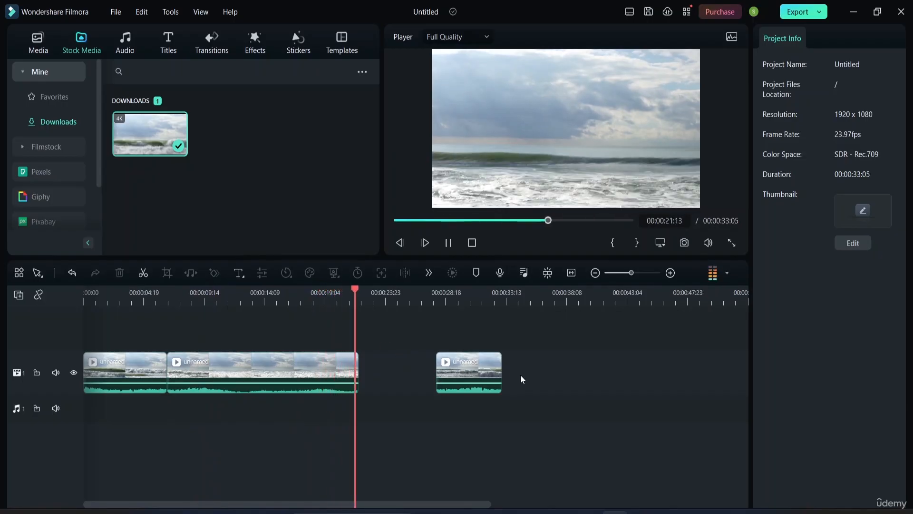
left_click_drag(479, 372, 404, 367)
key("space")
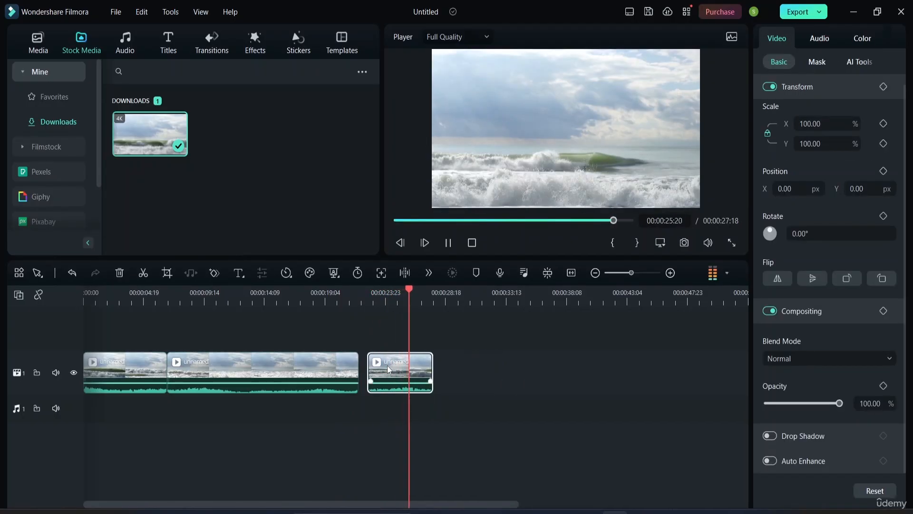
left_click_drag(387, 365, 447, 360)
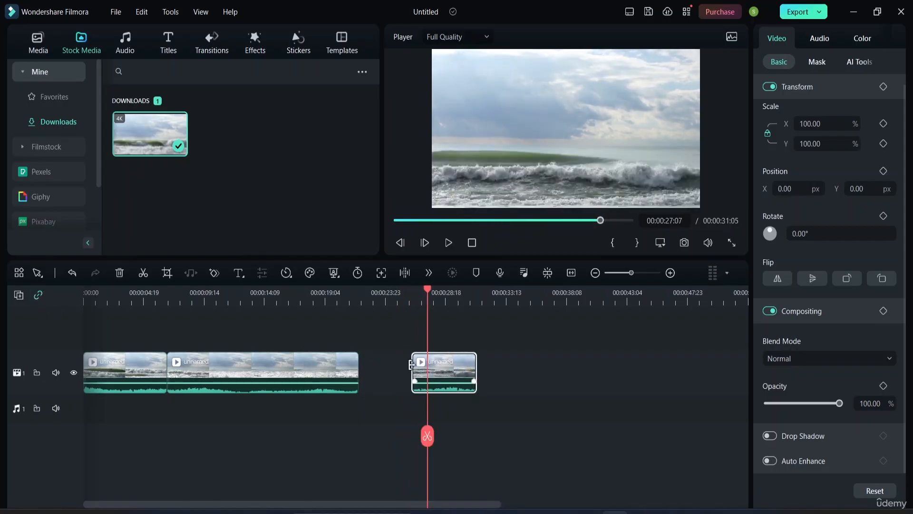
left_click_drag(413, 376, 373, 377)
left_click(335, 363)
left_click(458, 353)
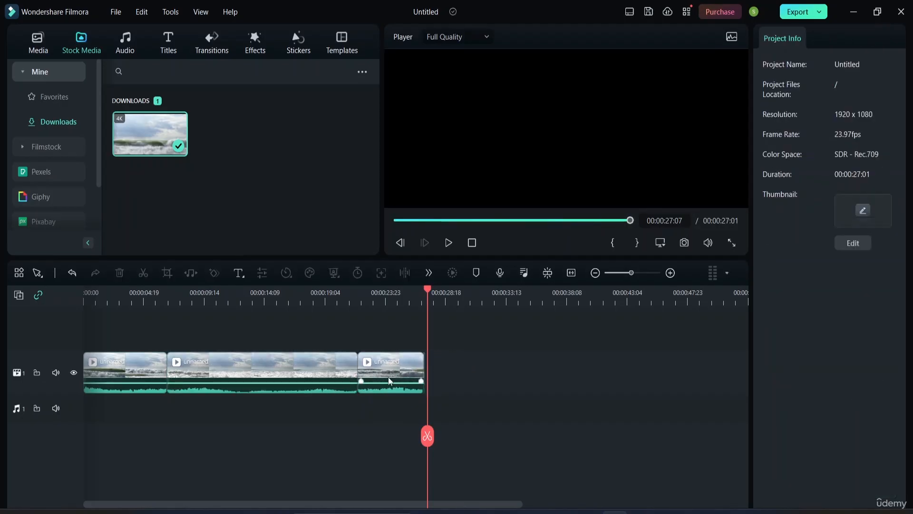
Step: Play back the edited timeline and inspect the end of the last segment
key("space")
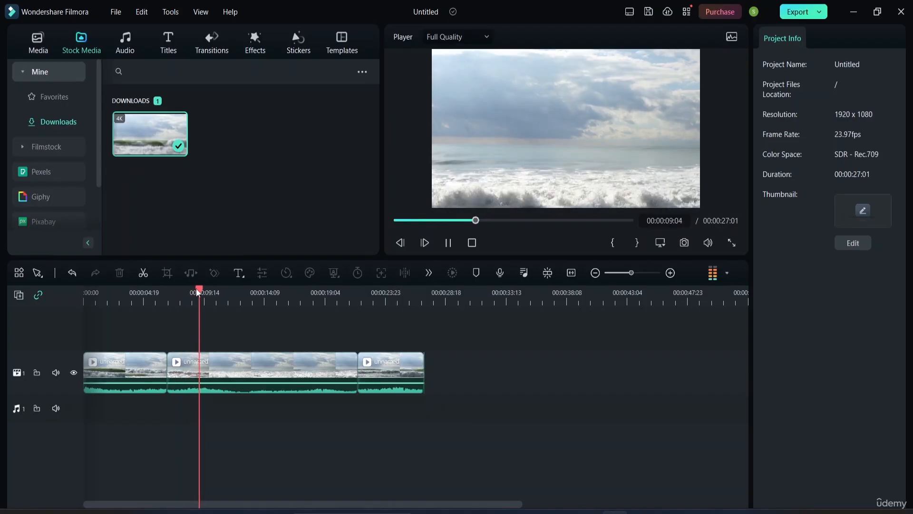
left_click(378, 335)
left_click(331, 337)
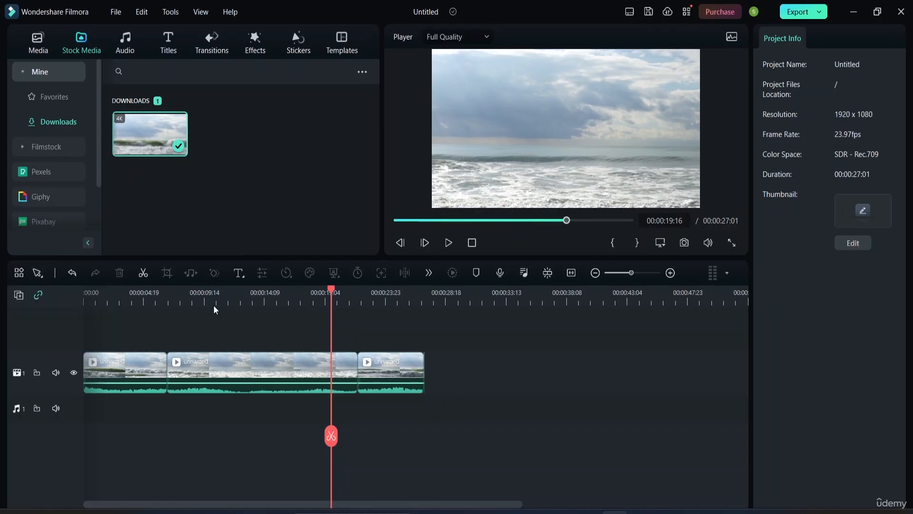
left_click(424, 355)
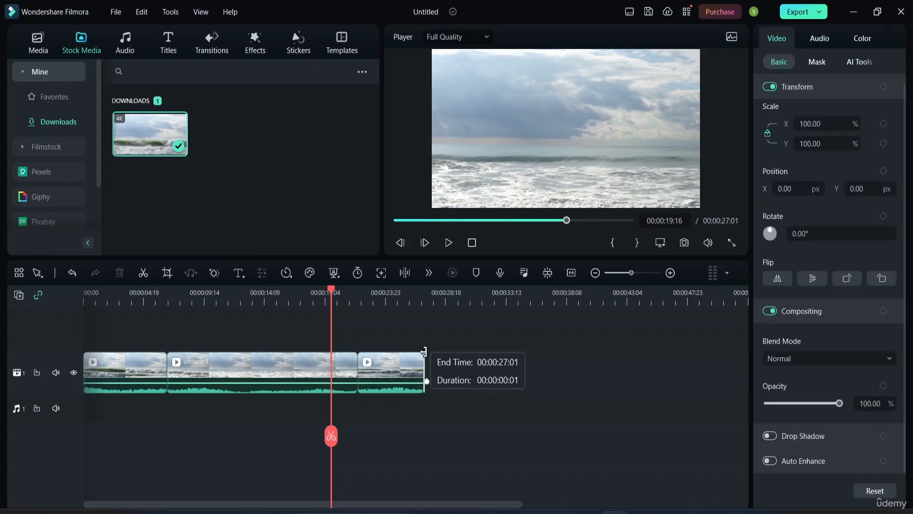
left_click(441, 379)
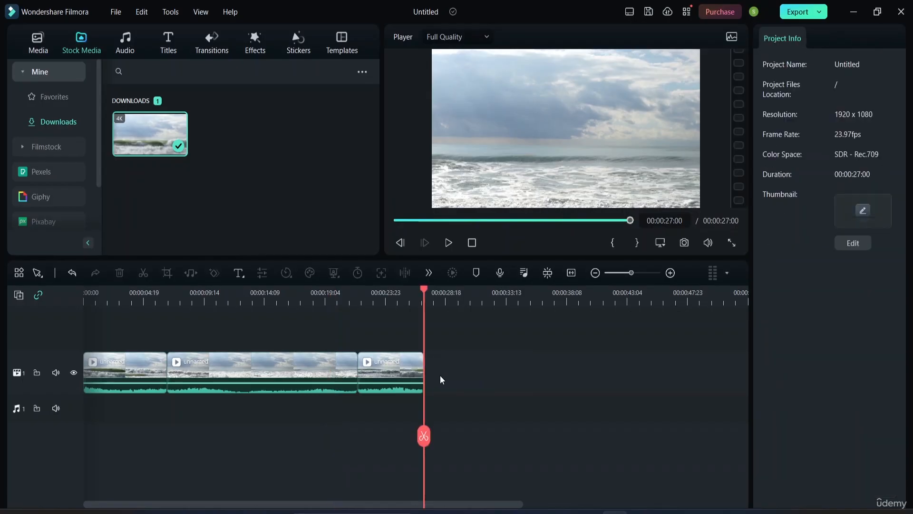
Step: Shorten the last segment by trimming its end, trying several different lengths
left_click(400, 375)
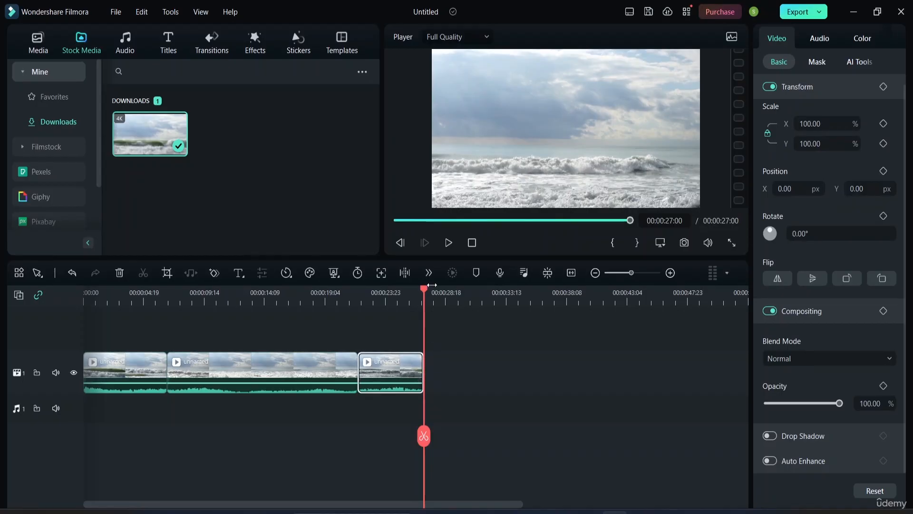
left_click_drag(424, 291, 241, 288)
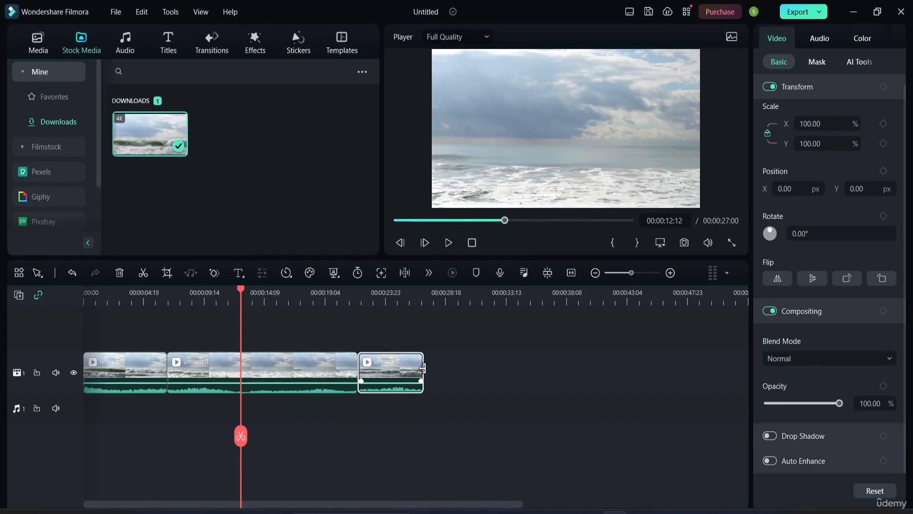
left_click_drag(422, 368, 422, 368)
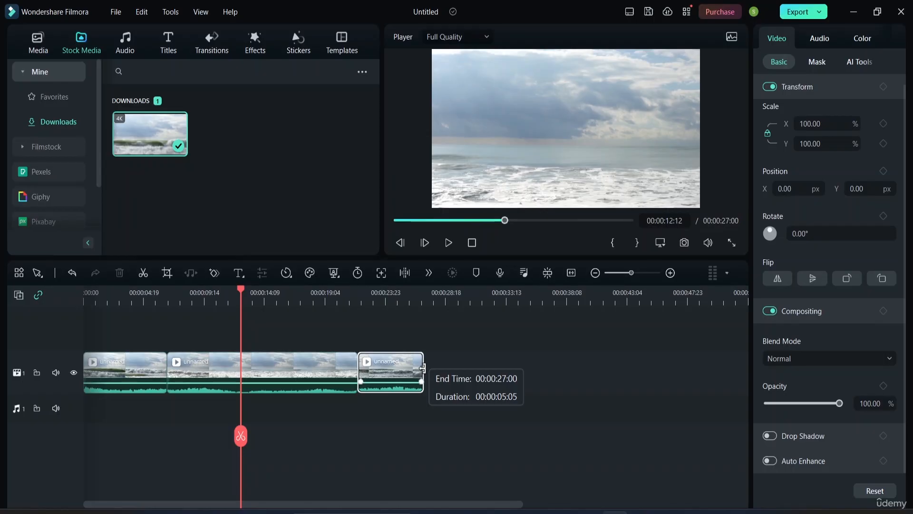
left_click_drag(422, 368, 406, 366)
left_click_drag(382, 366, 376, 365)
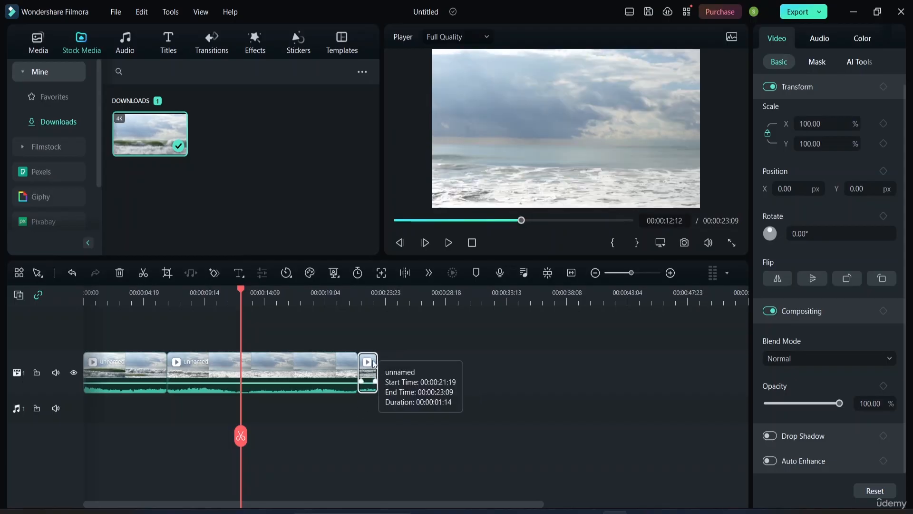
left_click_drag(377, 368, 566, 387)
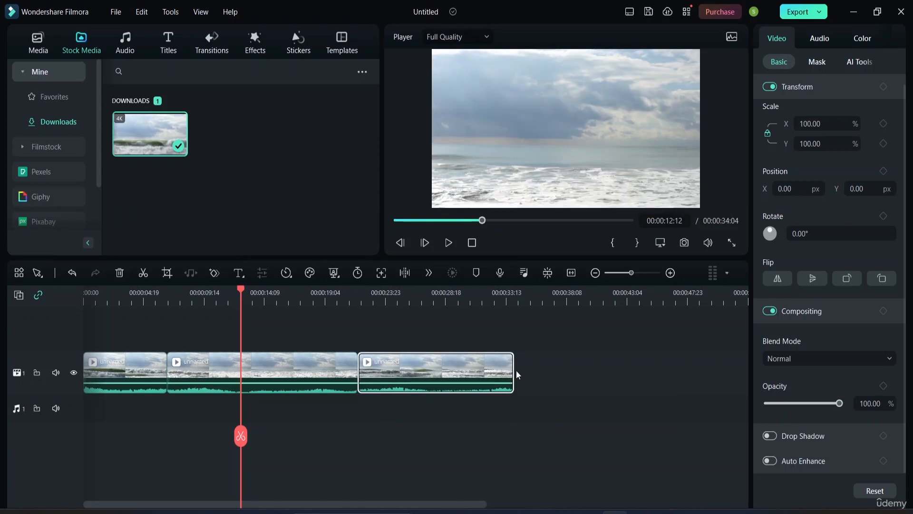
left_click_drag(514, 368, 385, 365)
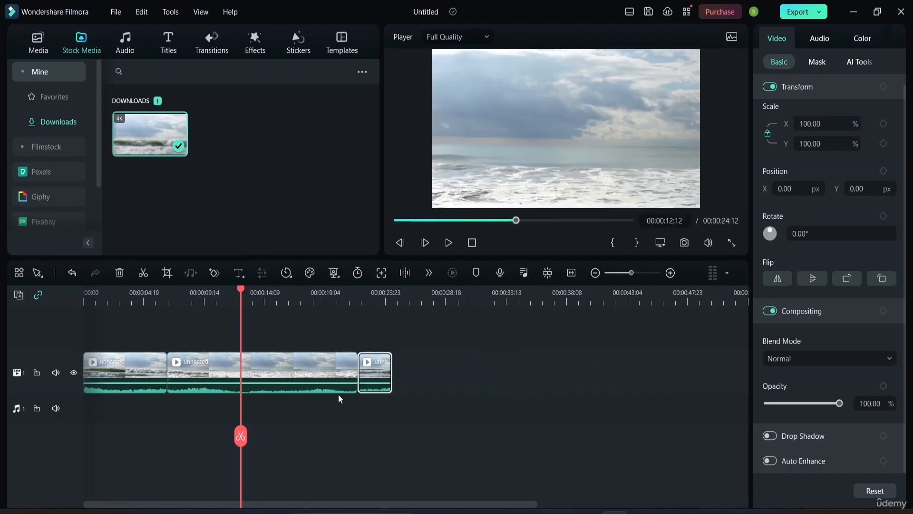
Step: Play the timeline from the start, then extend the last segment's end to lengthen it again
key("space")
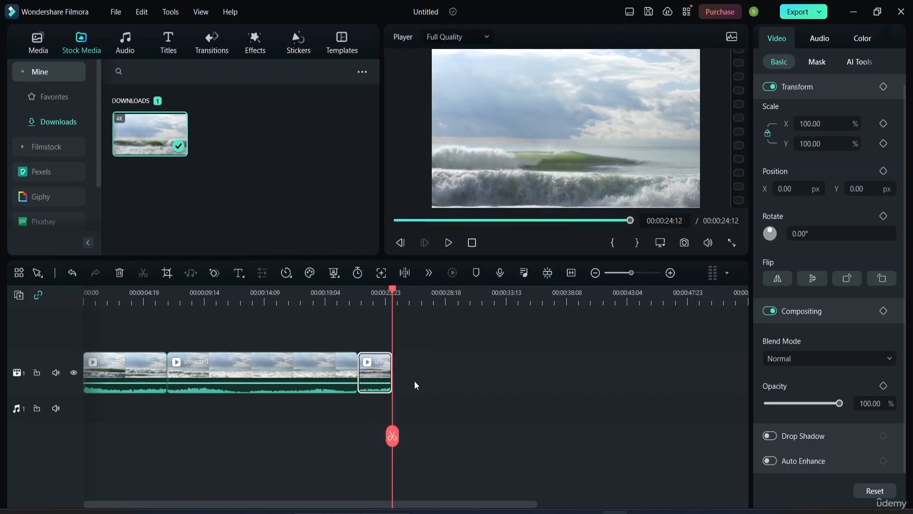
key("space")
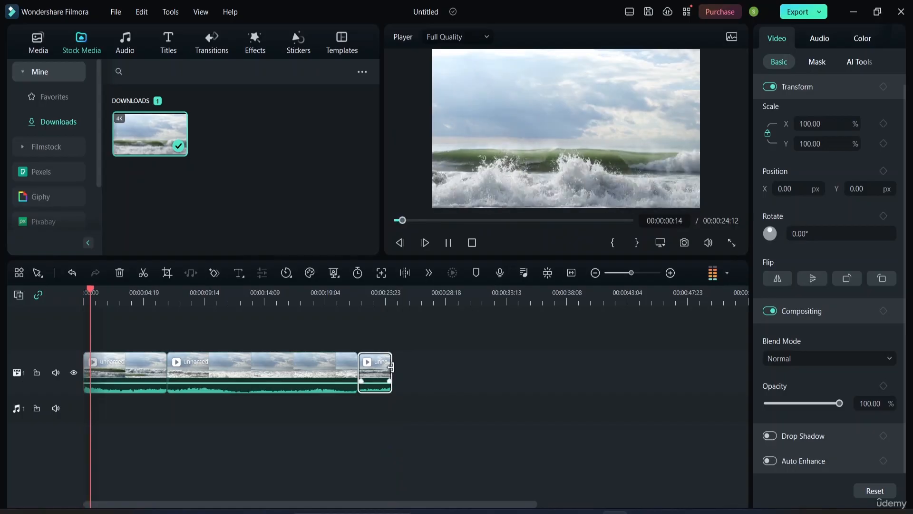
left_click_drag(391, 367, 483, 371)
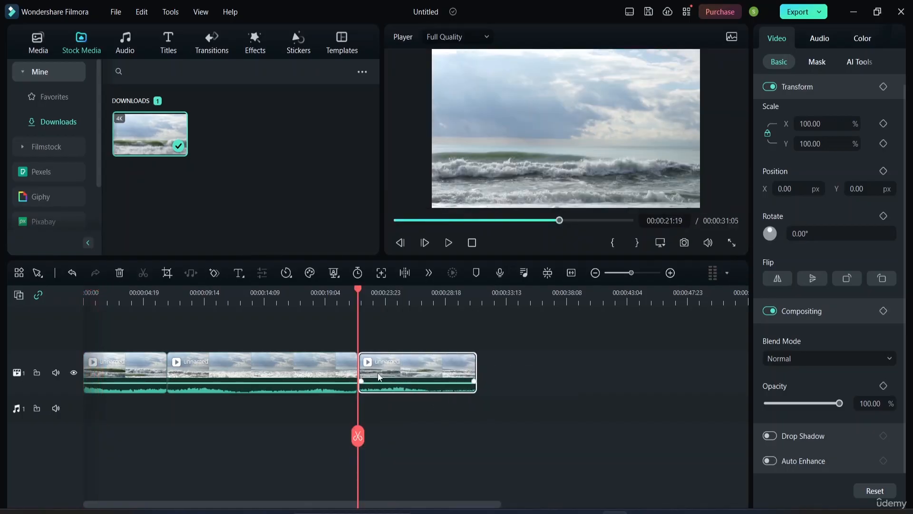
Step: Preview the last segment, then extend its end further so the timeline runs to about 34 seconds
left_click_drag(360, 293, 387, 293)
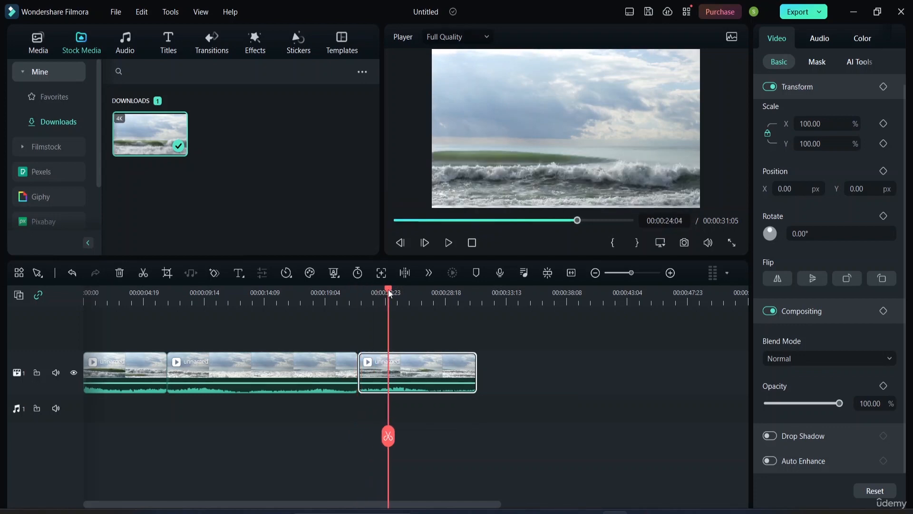
key("space")
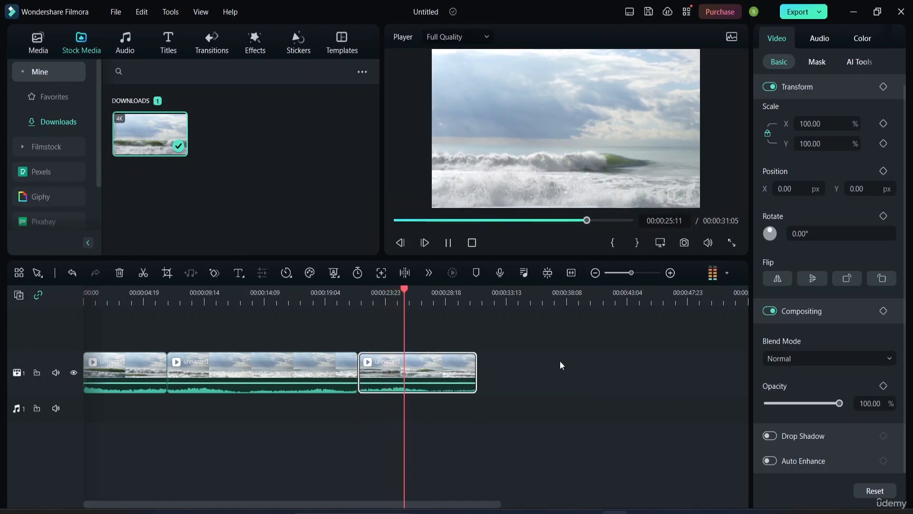
left_click(483, 369)
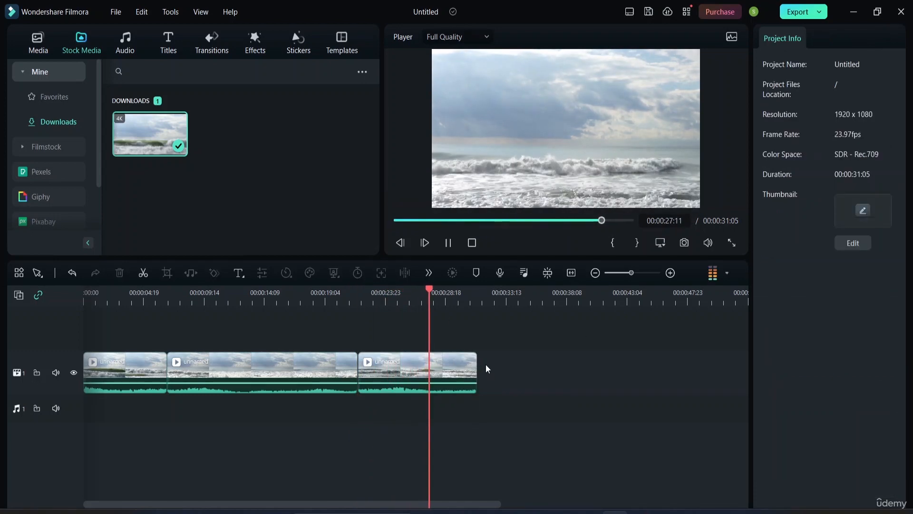
left_click_drag(474, 370, 512, 375)
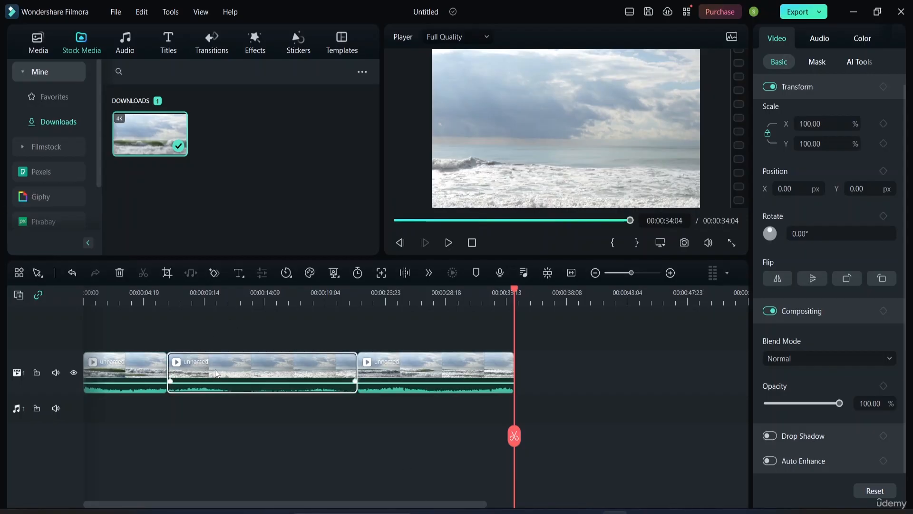
Step: Trim about 5 seconds off the beginning of the last segment, closing the gap behind it
left_click(122, 365)
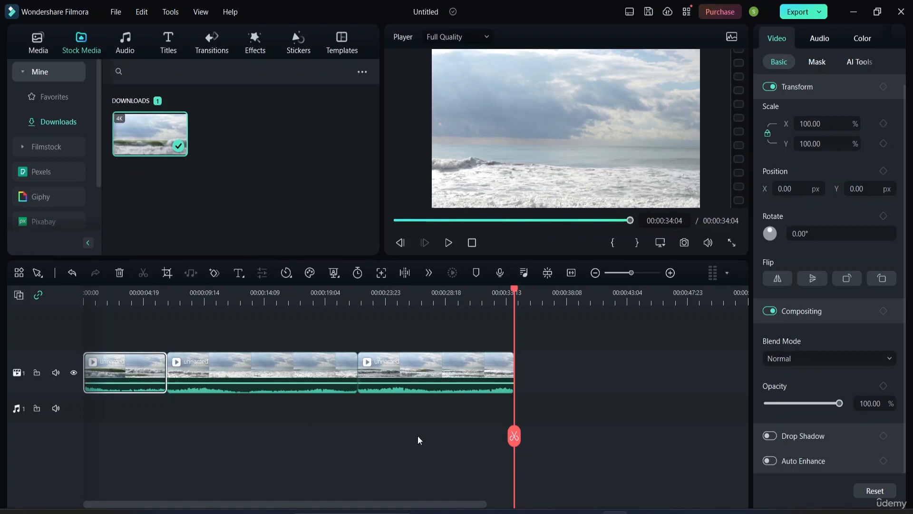
left_click(358, 369)
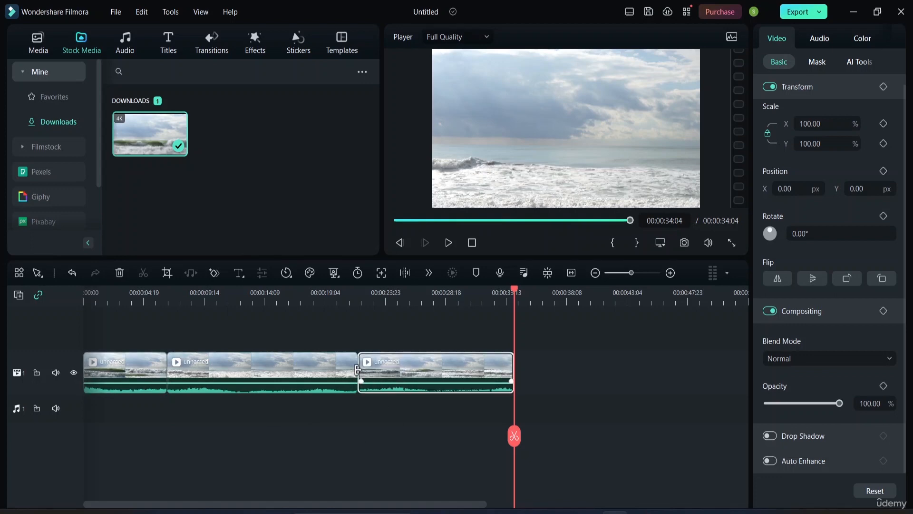
left_click_drag(357, 370, 416, 369)
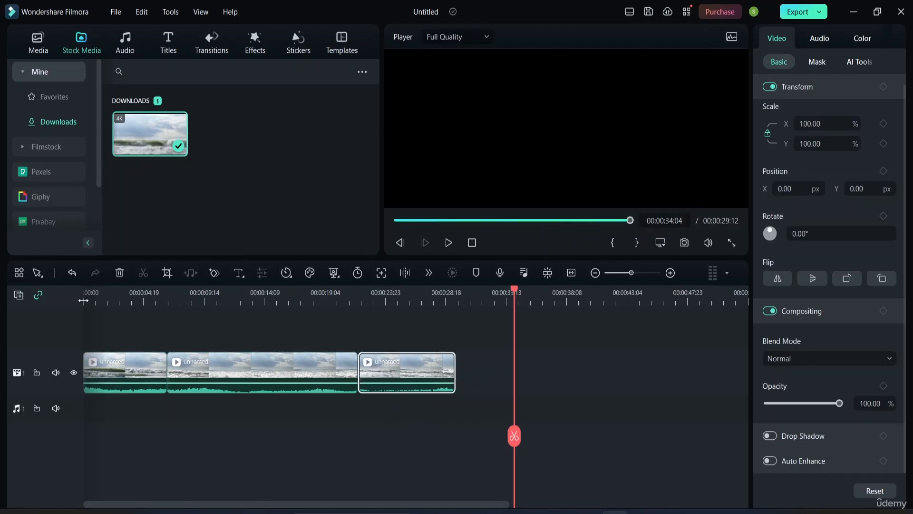
mouse_move(386, 375)
left_mouse_down()
mouse_move(452, 371)
mouse_move(382, 368)
left_mouse_up()
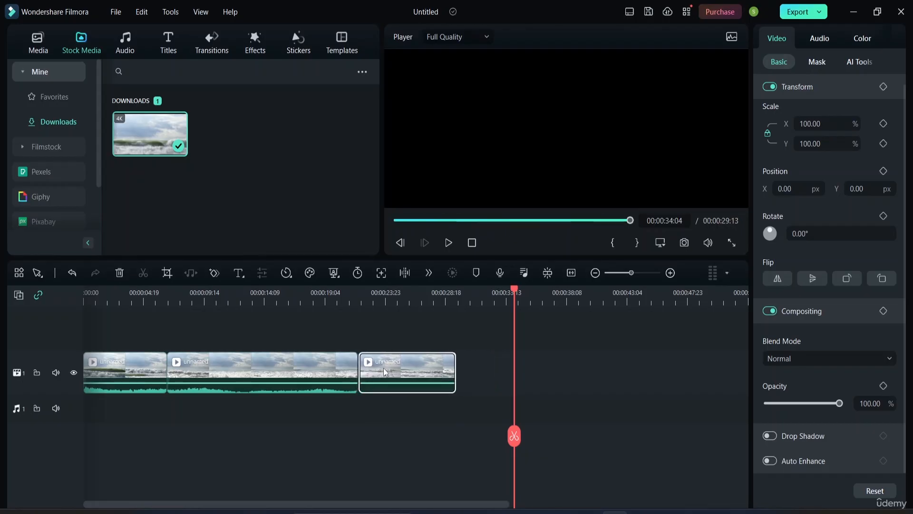
left_click(530, 356)
left_click(406, 360)
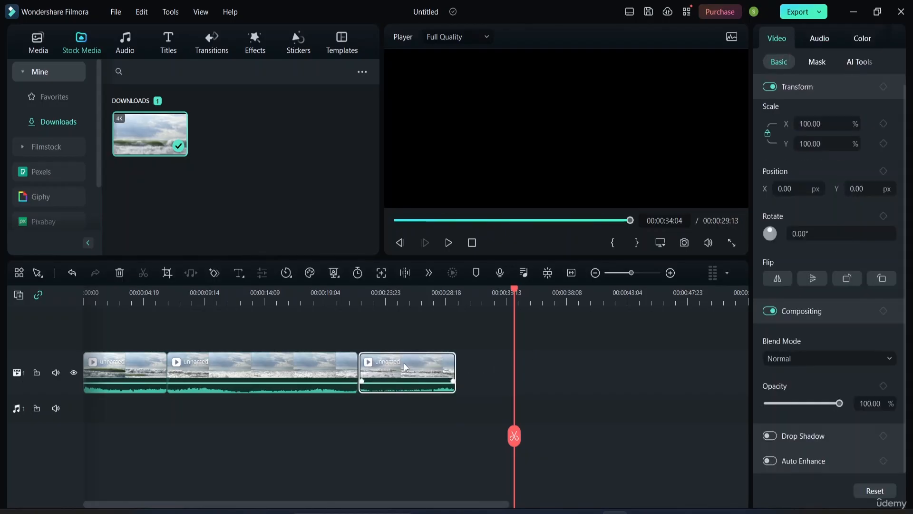
left_click(496, 349)
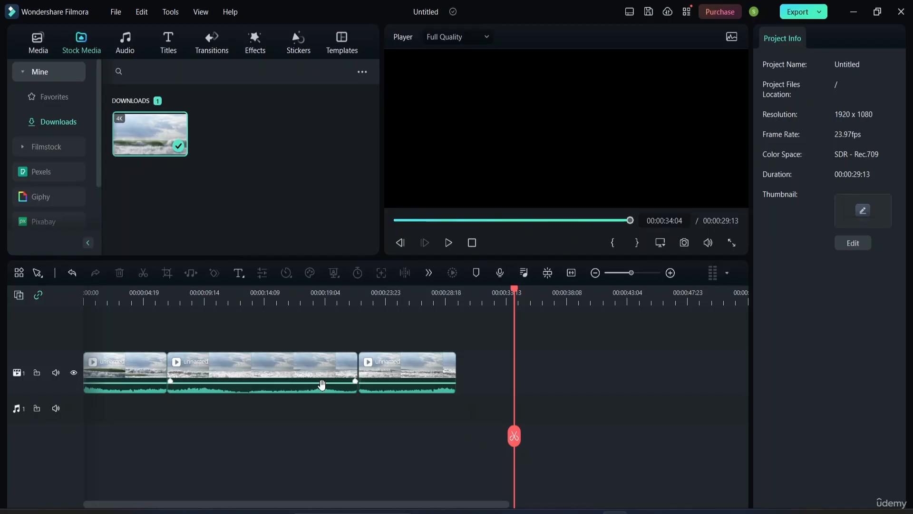
Step: Move the long middle segment onto a new video track above, starting at the beginning of the timeline
left_click(250, 358)
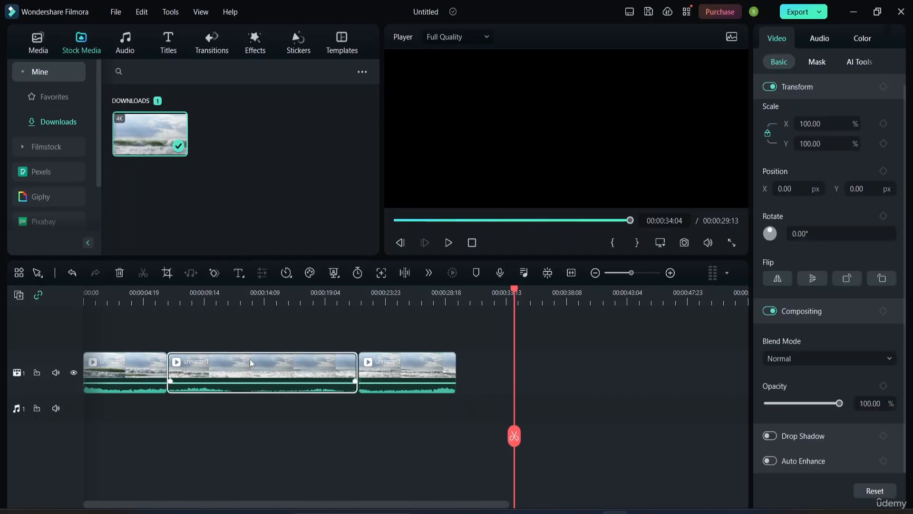
left_click_drag(239, 363, 155, 332)
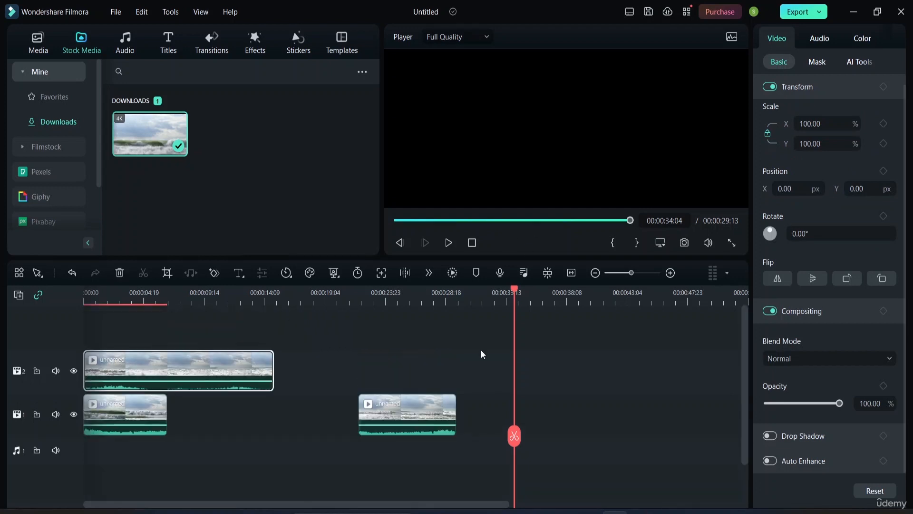
left_click_drag(514, 307, 79, 311)
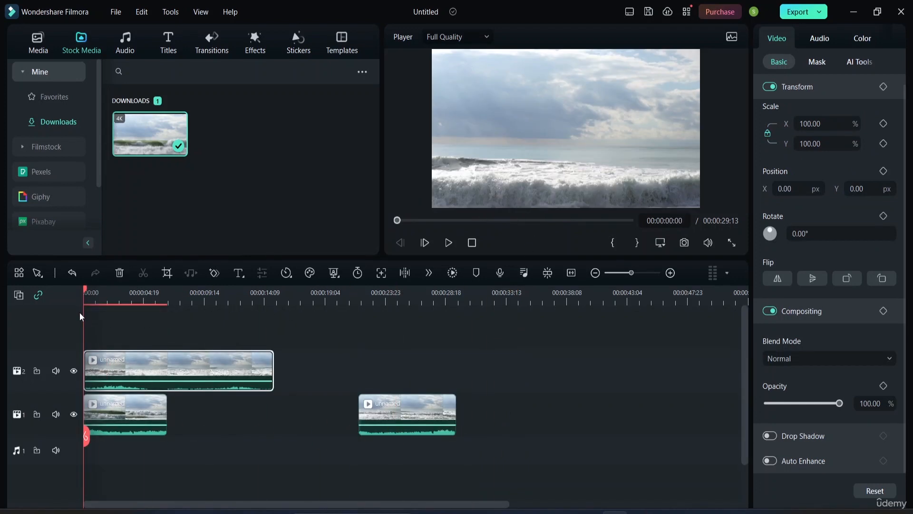
Step: Slide the last segment left so it sits directly after the first segment on the lower track
left_click_drag(413, 419, 223, 419)
left_click(424, 375)
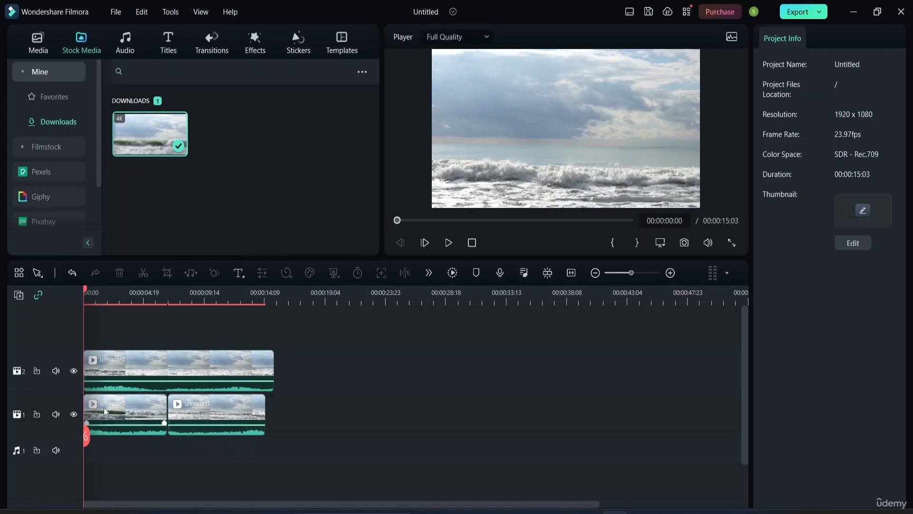
Step: Shift the top clip right in the preview to X 762.55 px, Y 102.21 px and play the split-screen result
left_click(559, 117)
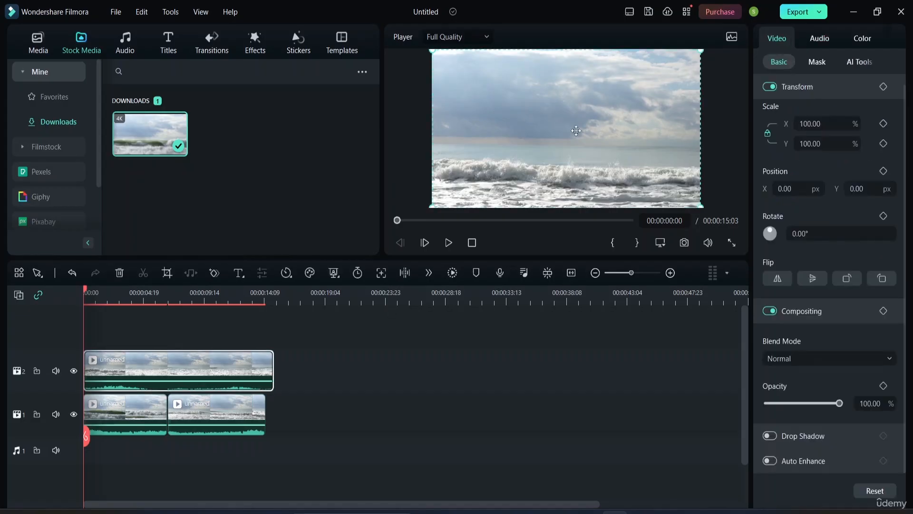
left_click_drag(527, 111, 631, 96)
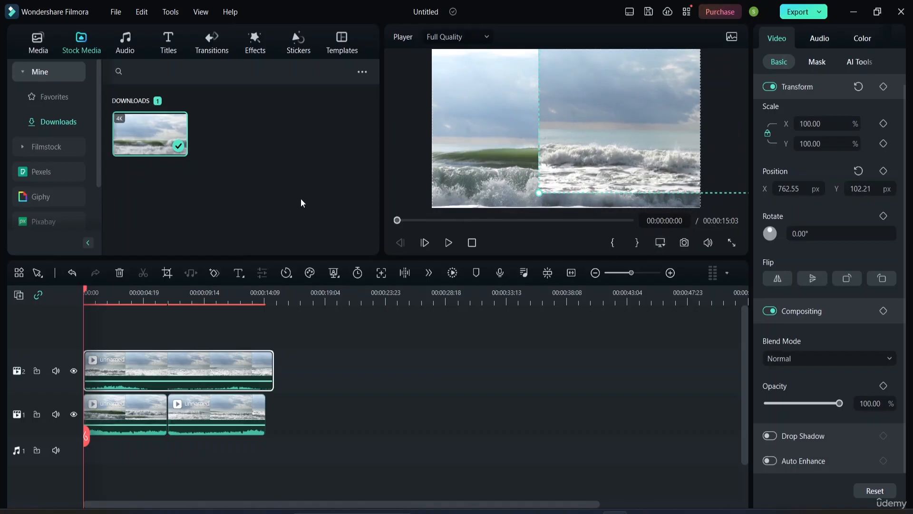
key("space")
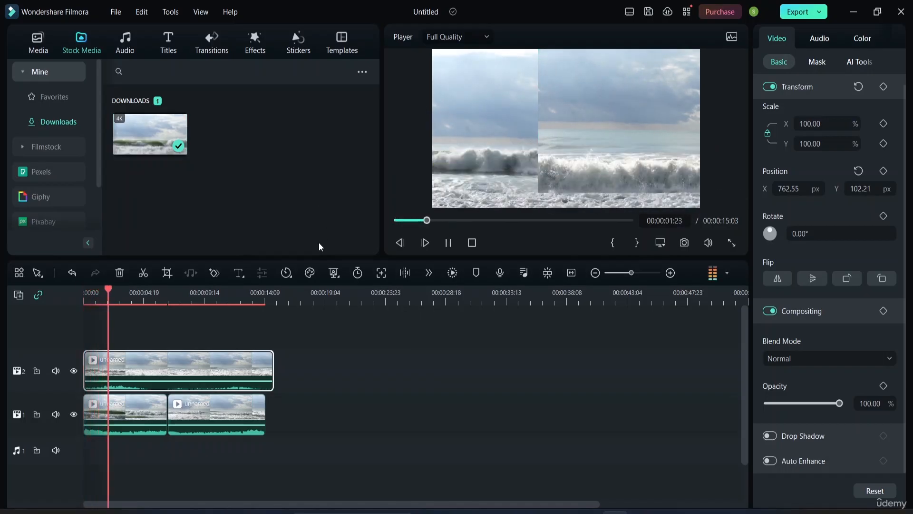
left_click(598, 128)
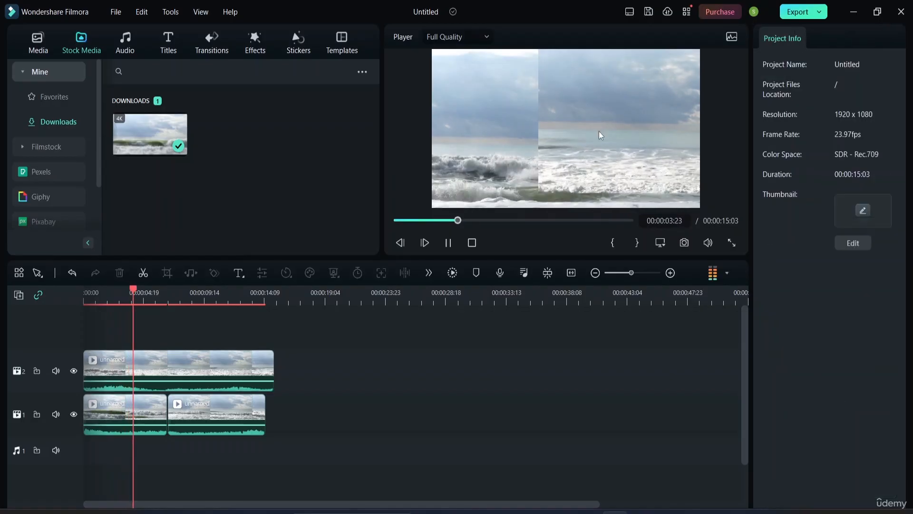
key("space")
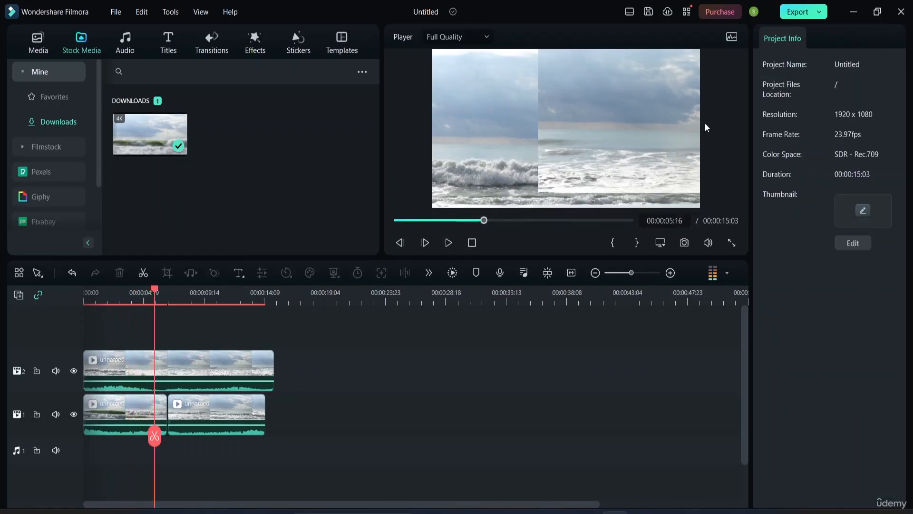
Step: Realign the top clip to X 748.94 px, Y 0 px and replay the composition from the start
left_click(636, 116)
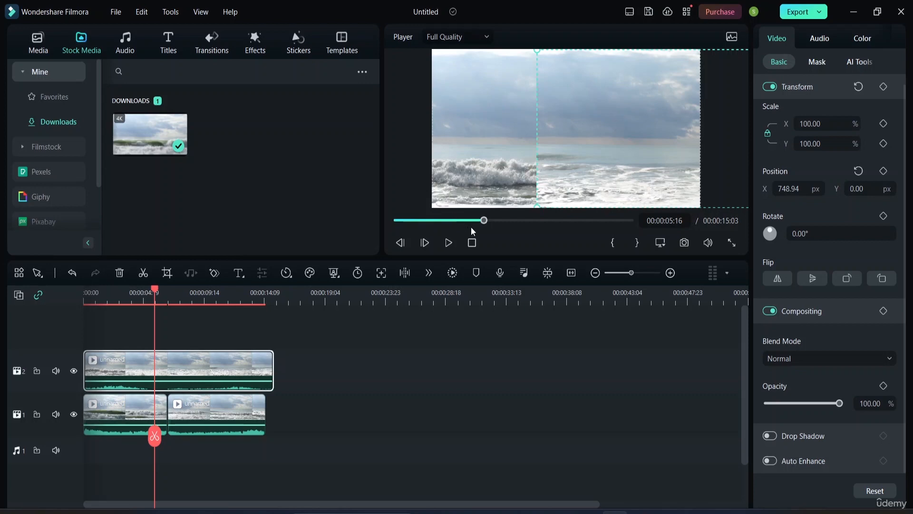
left_click_drag(484, 221, 403, 229)
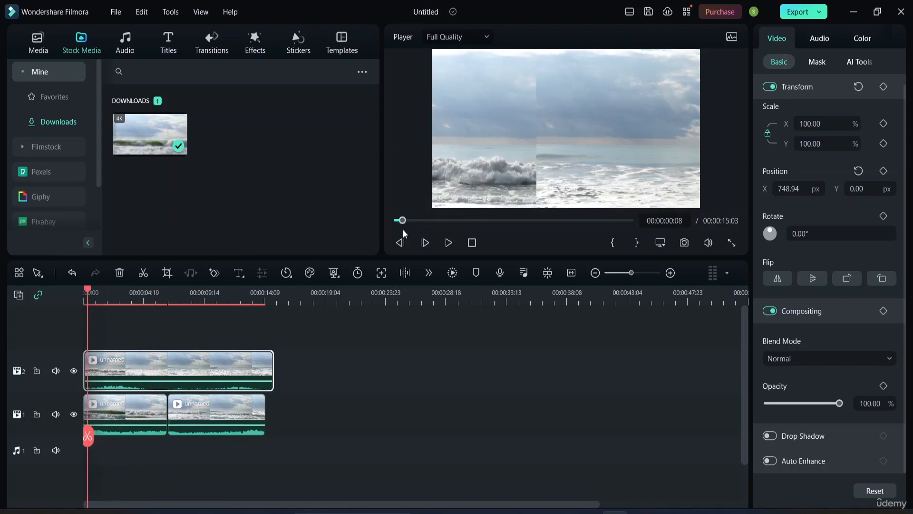
left_click(457, 242)
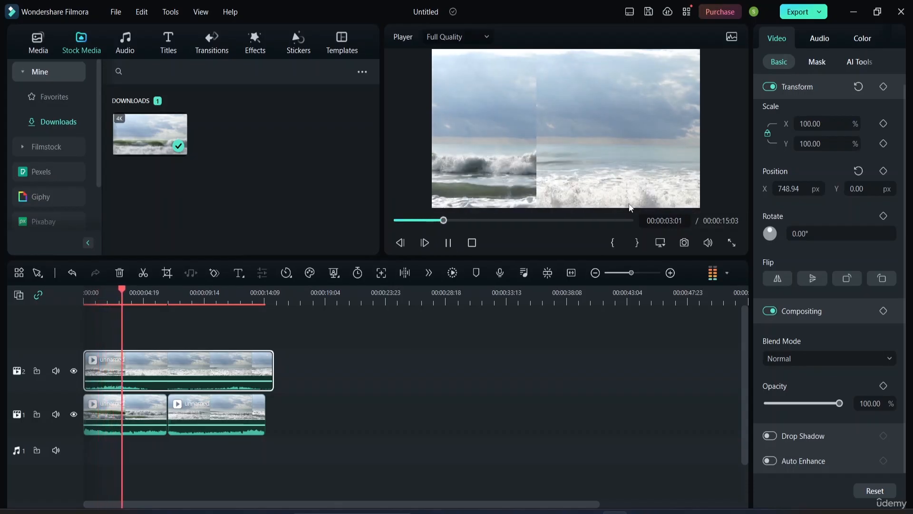
left_click(480, 154)
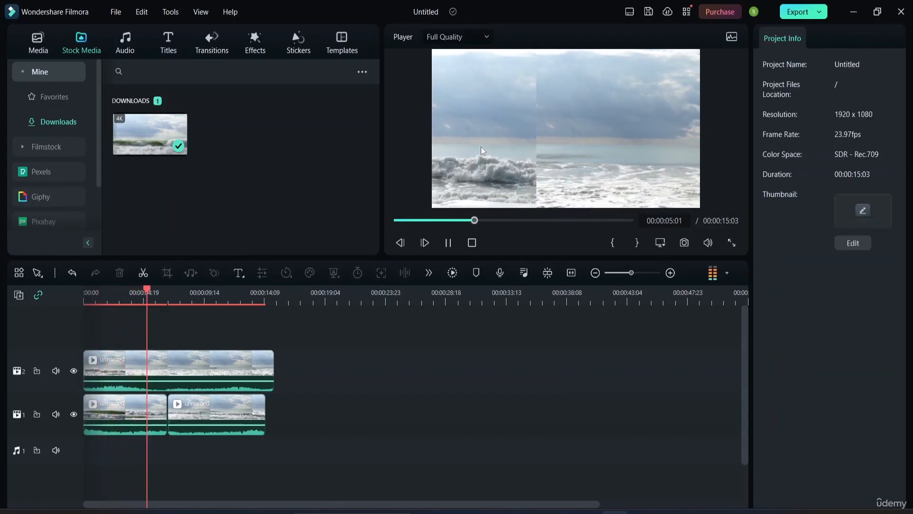
left_click(450, 238)
Step: Move the top clip further right to X 895.32 px, Y 0 px and play the result
left_click(490, 157)
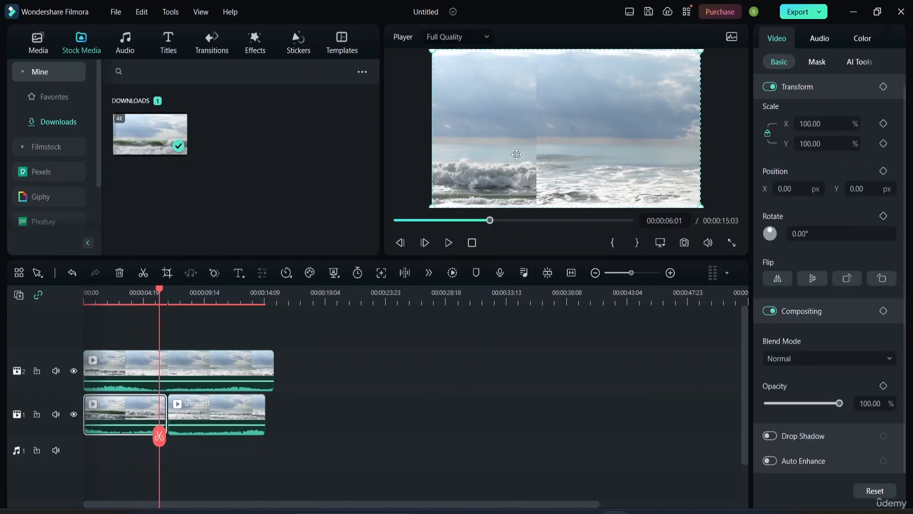
left_click_drag(512, 129, 467, 126)
left_click_drag(617, 127, 633, 143)
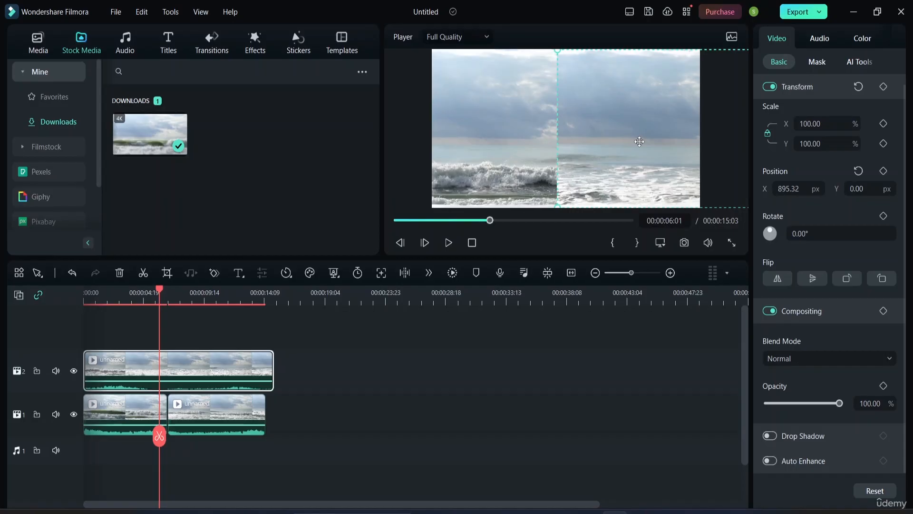
key("space")
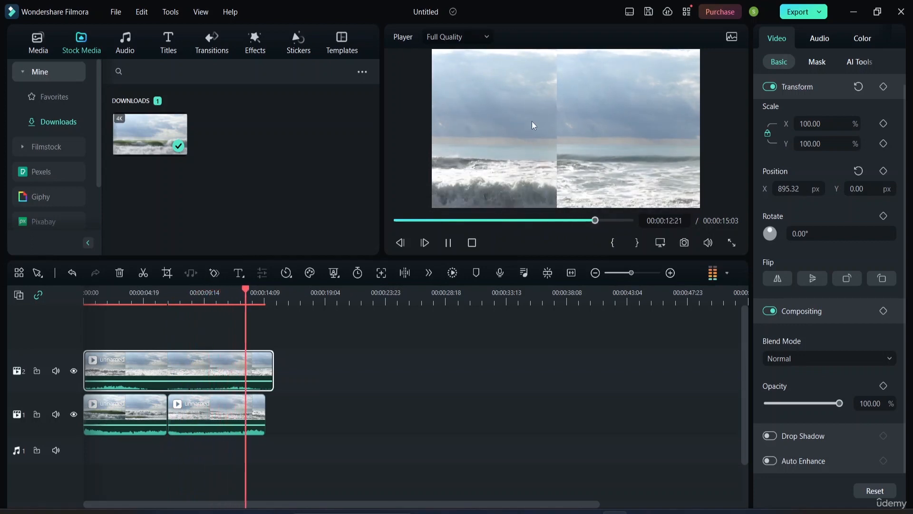
key("space")
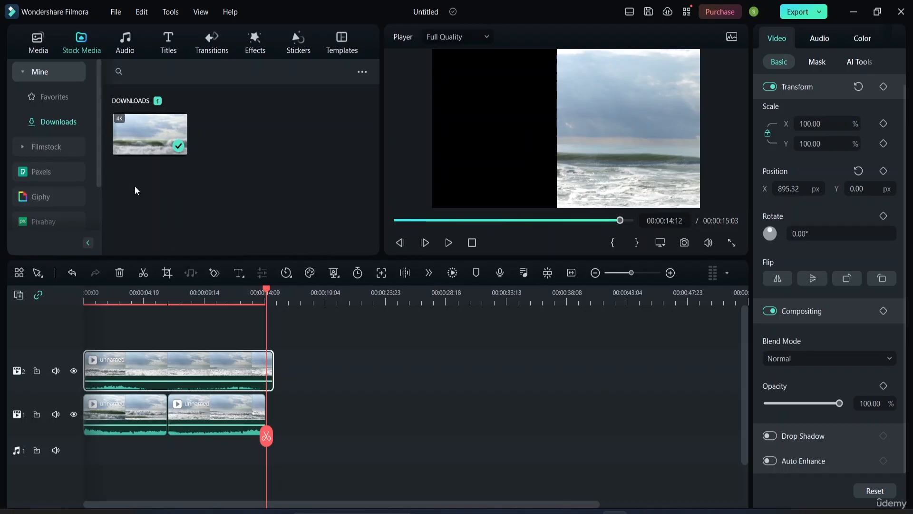
Step: Add the downloaded track The Great Battle-AI music to the audio track at the start and preview it
left_click(125, 39)
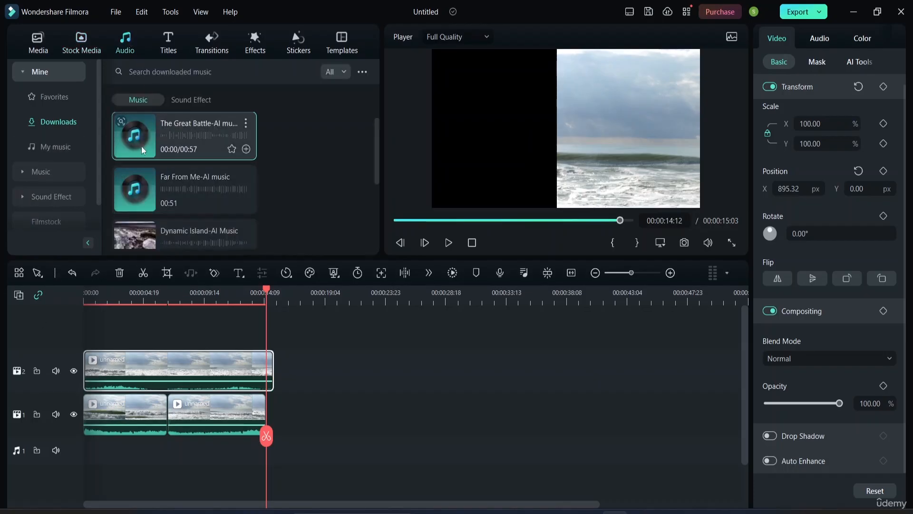
left_click_drag(164, 133, 76, 445)
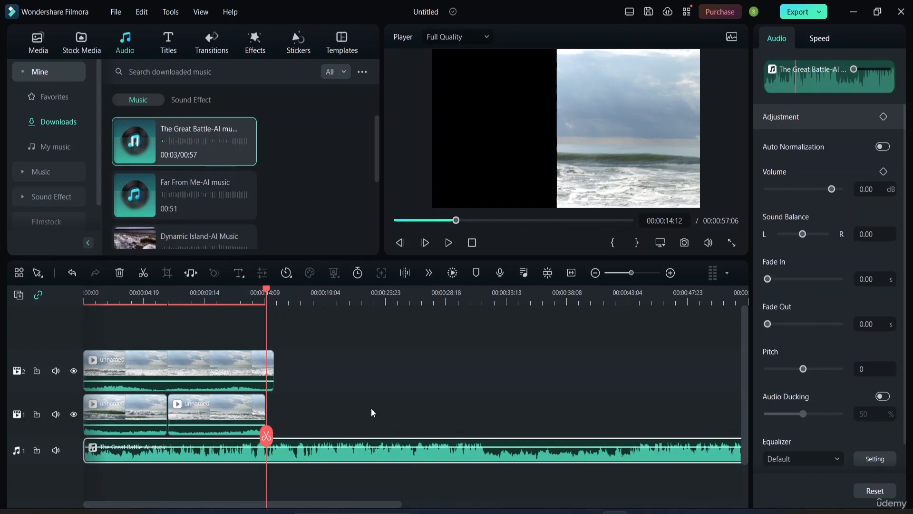
key("space")
key("space")
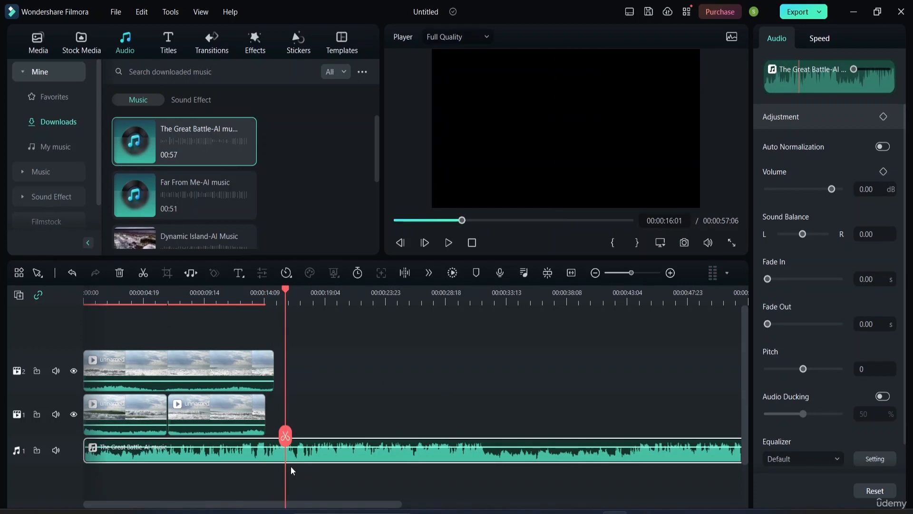
Step: Split the music where the video ends at 00:00:15:04, delete the excess part, and return to the start
left_click_drag(285, 436, 277, 431)
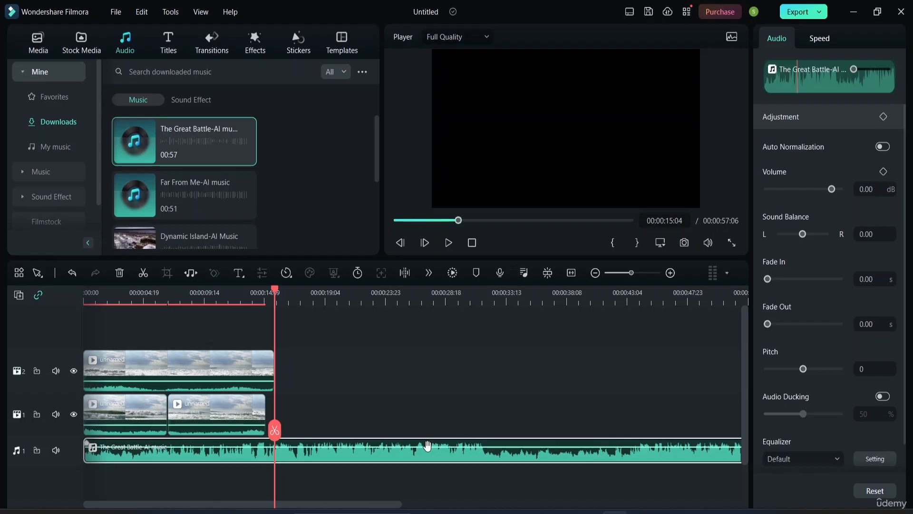
key("ctrl+b")
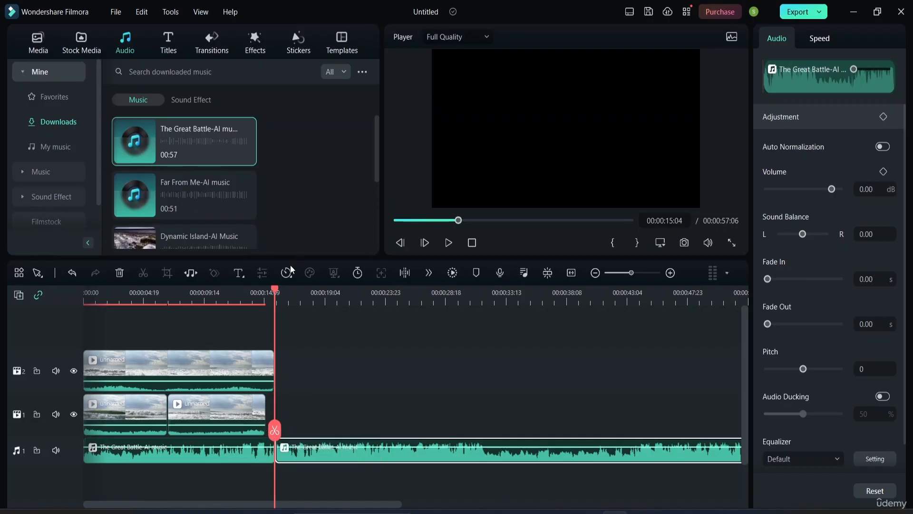
left_click_drag(276, 290, 333, 289)
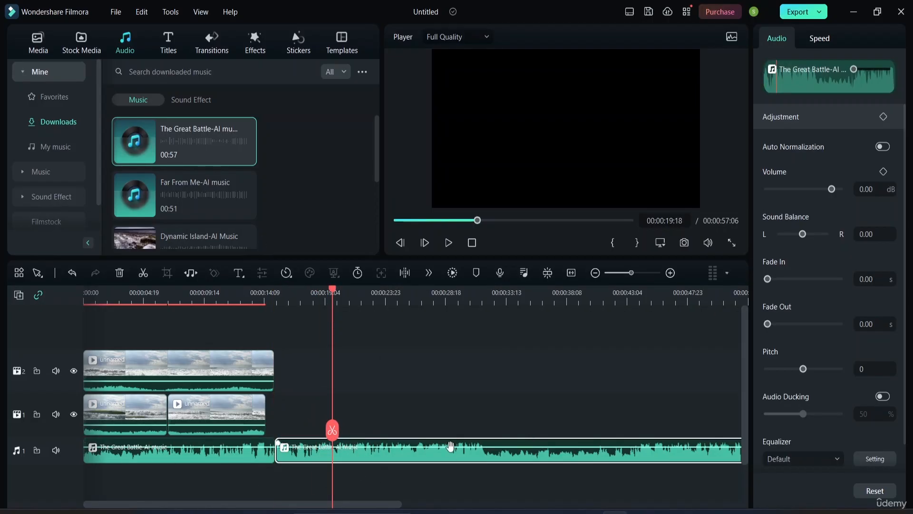
key("Delete")
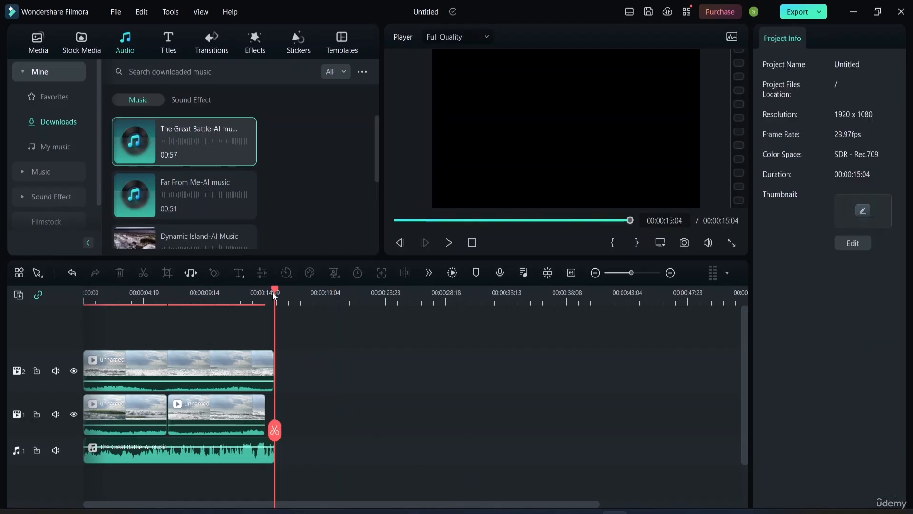
left_click_drag(274, 291, 177, 292)
key("Home")
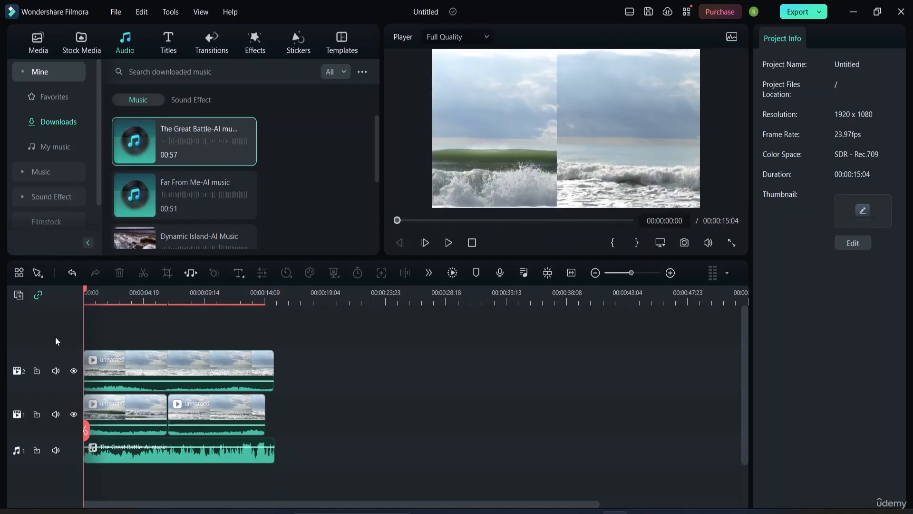
Step: Play the composition with the background music from the start
key("space")
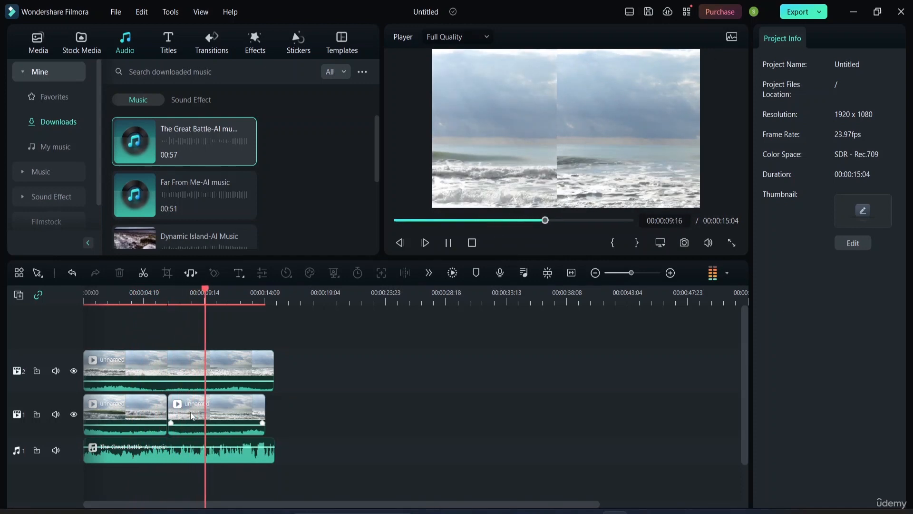
left_click(38, 295)
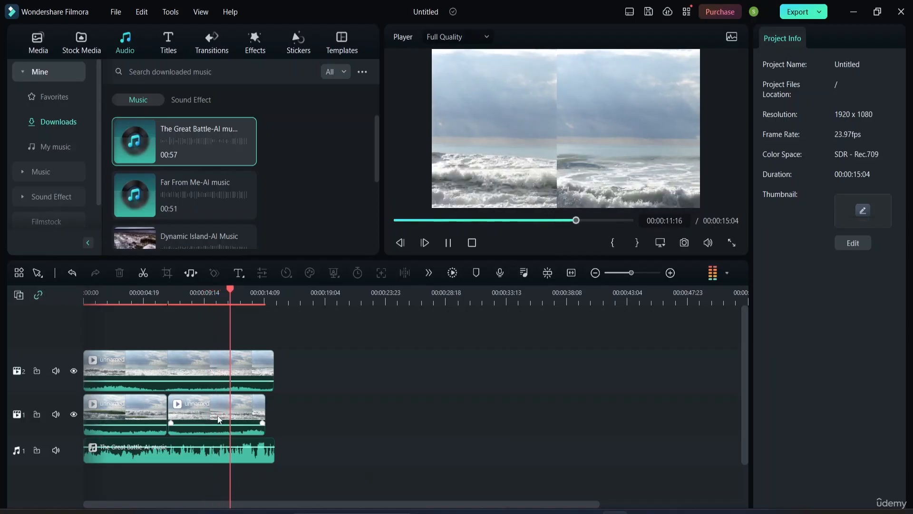
left_click(212, 414)
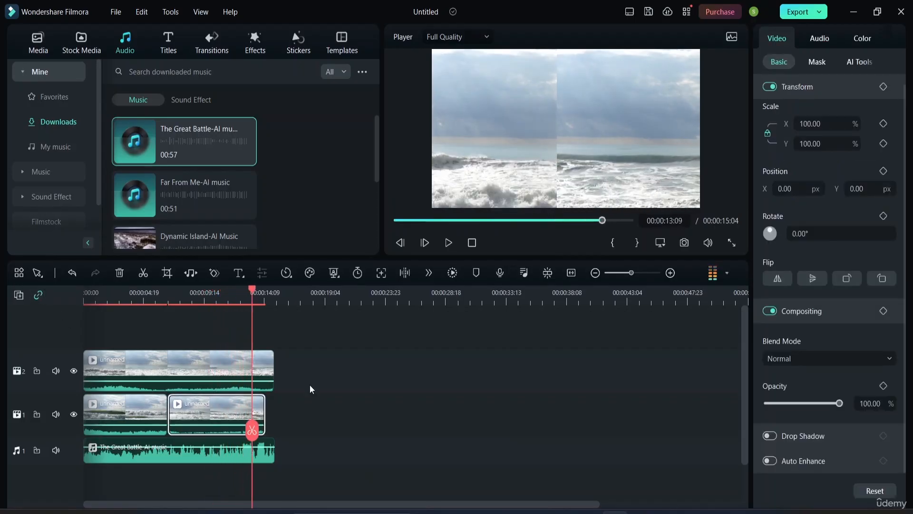
left_click_drag(209, 418, 206, 418)
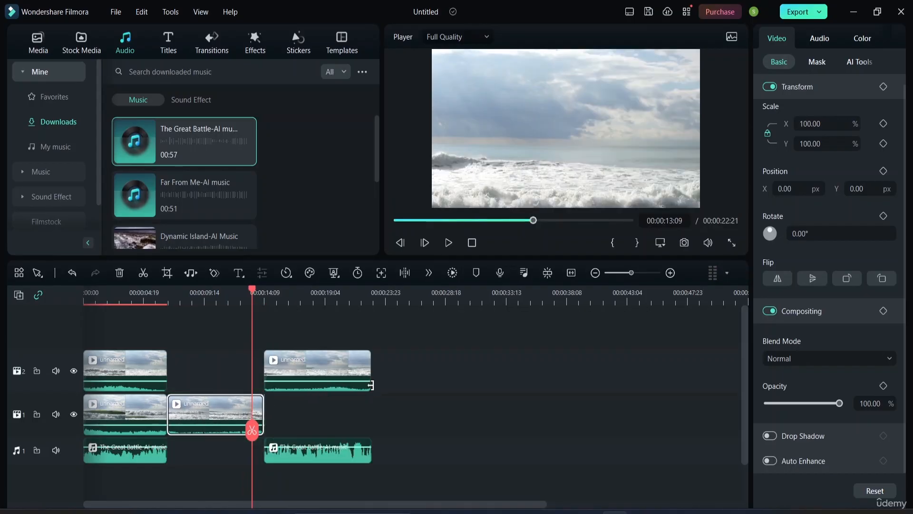
key("ctrl+z")
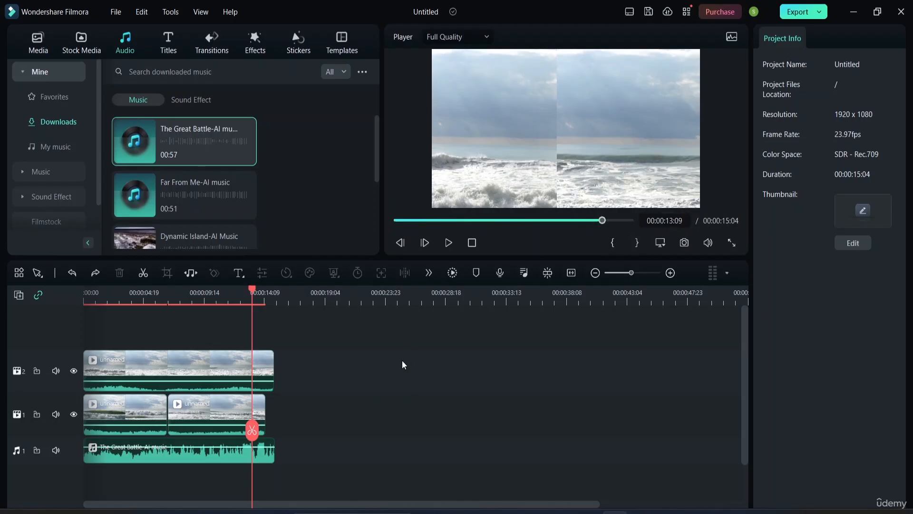
Step: Replay the start of the composition and lower the background music's volume to -15.00 dB
key("space")
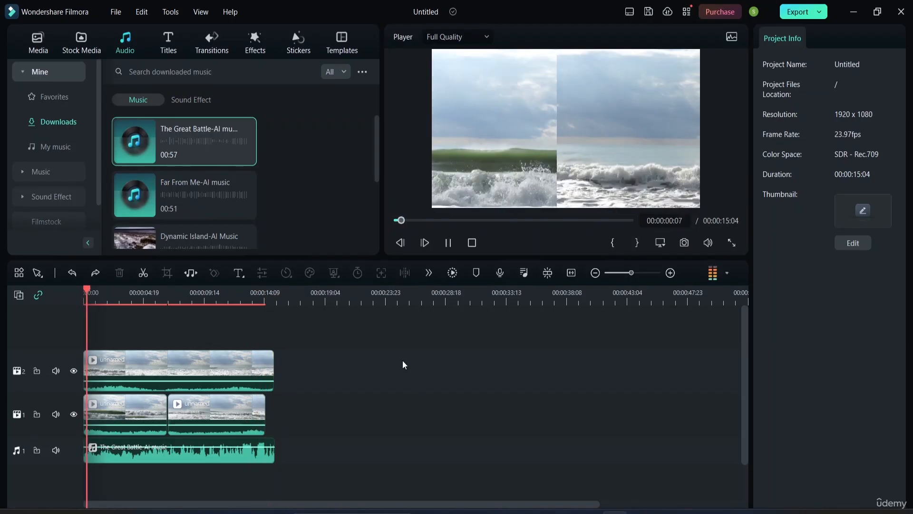
key("space")
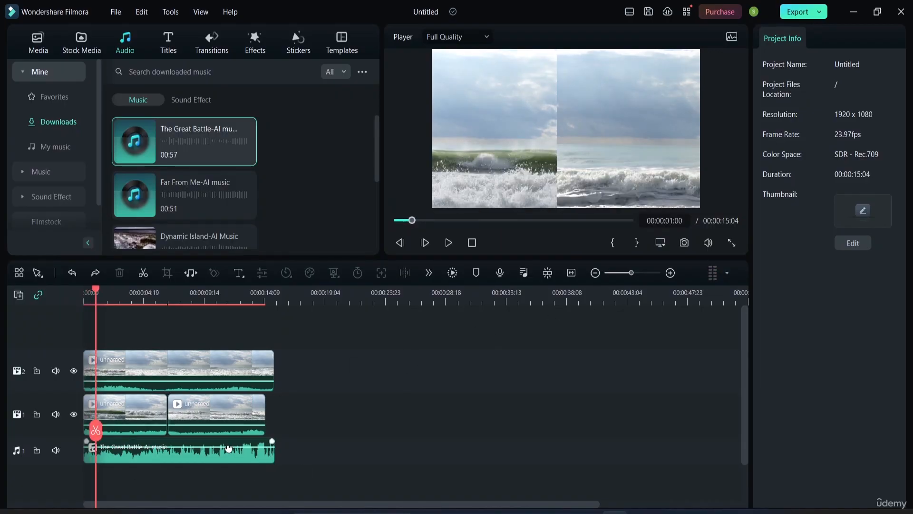
mouse_move(228, 445)
left_mouse_down()
mouse_move(228, 464)
mouse_move(228, 446)
mouse_move(233, 452)
left_mouse_up()
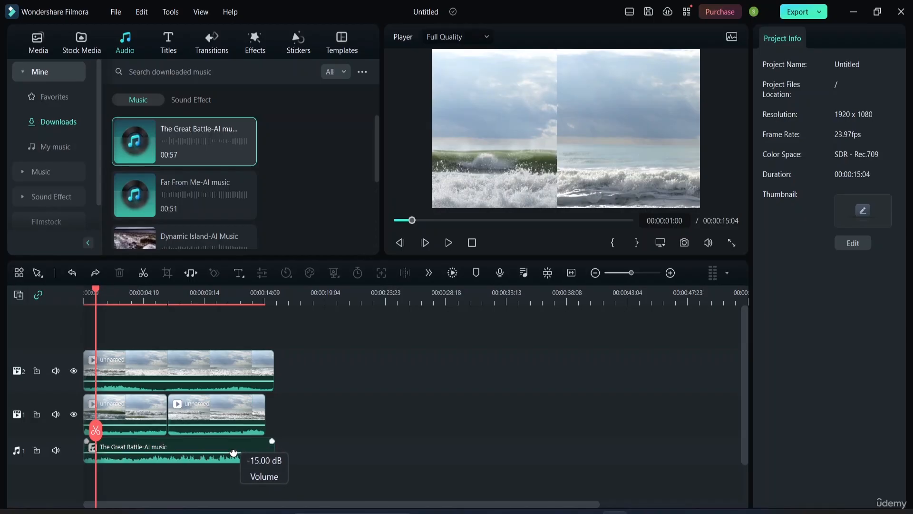
left_click_drag(233, 451, 233, 452)
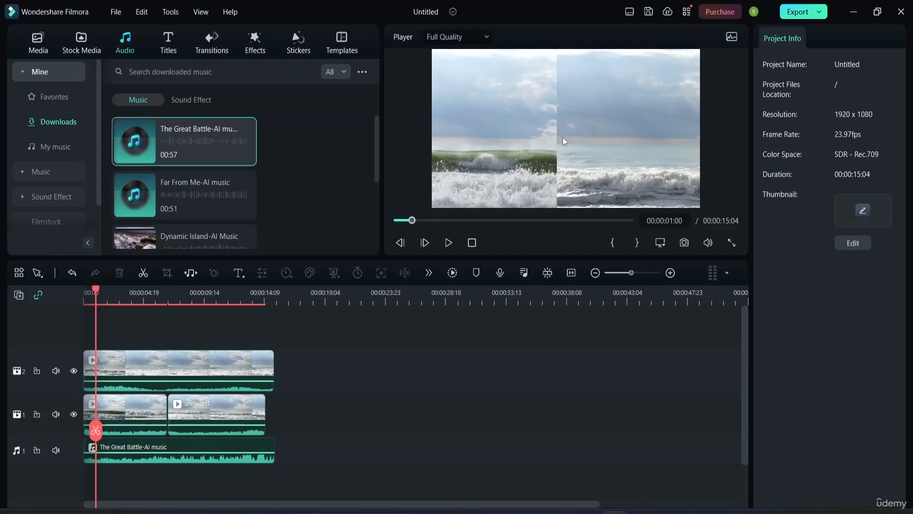
Step: Select the lower track's first clip in the player preview to reposition it
left_click(513, 133)
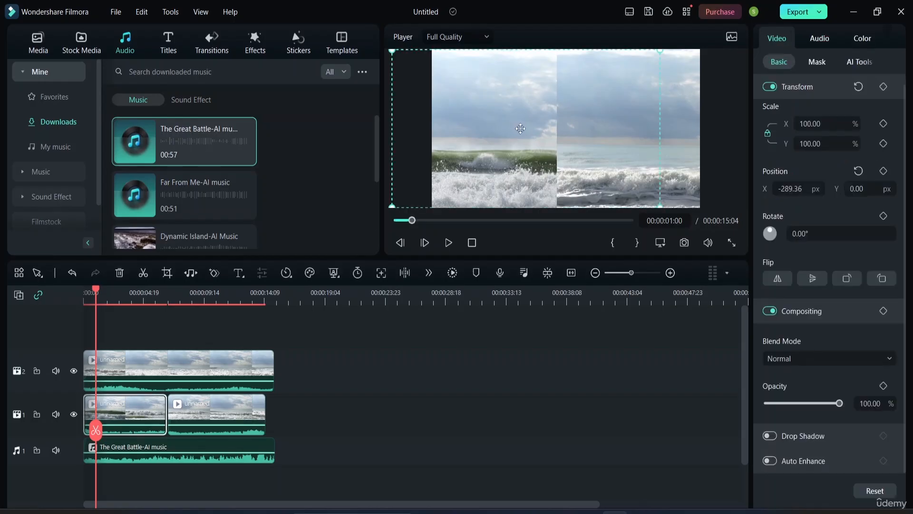